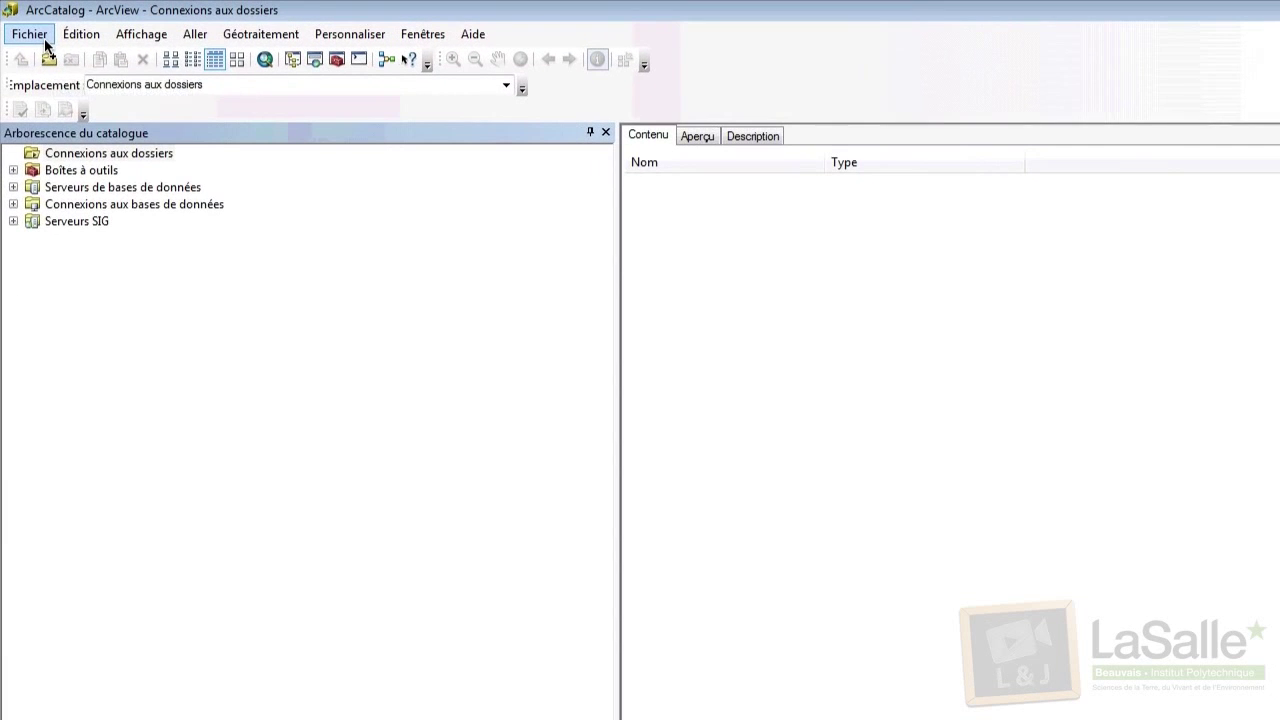
# Step: Create a folder connection to \\Client\H$\Documents\Screencast\SC_01_Interface_et_donnees and expand it in the catalog tree
pyautogui.click(30, 35)
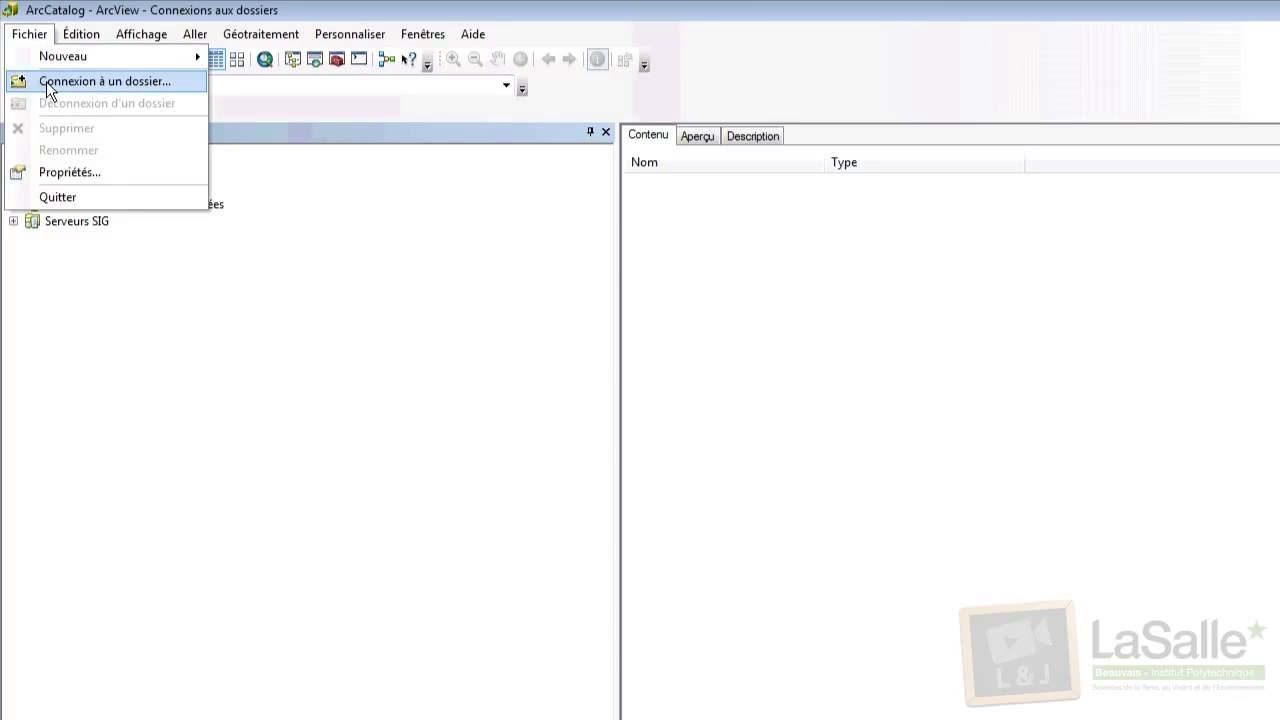
pyautogui.click(47, 84)
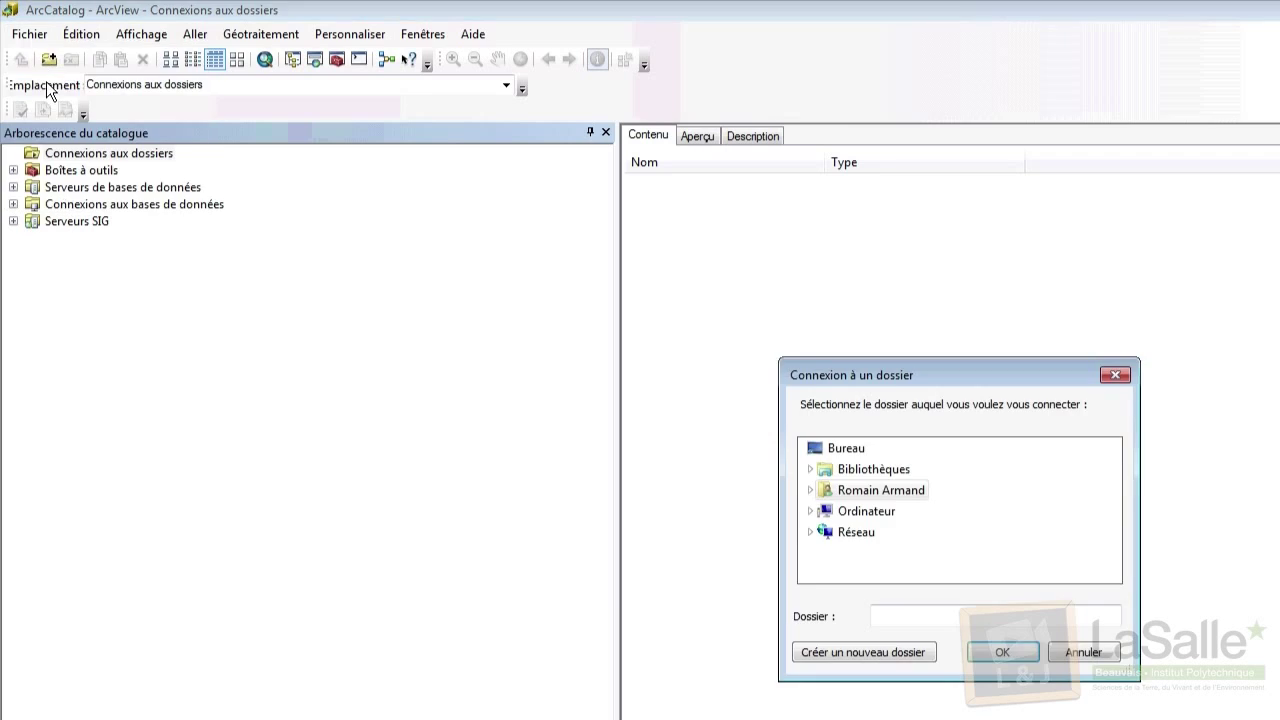
pyautogui.click(490, 332)
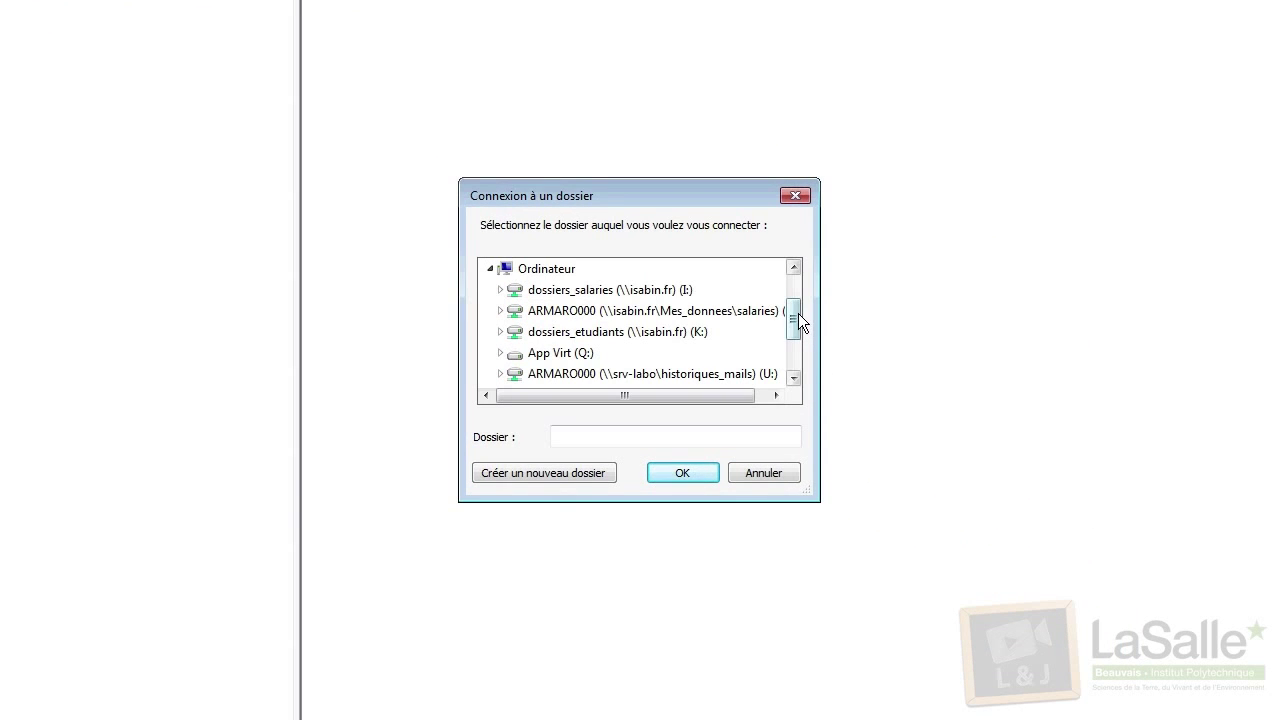
pyautogui.moveTo(795, 316); pyautogui.dragTo(792, 348)
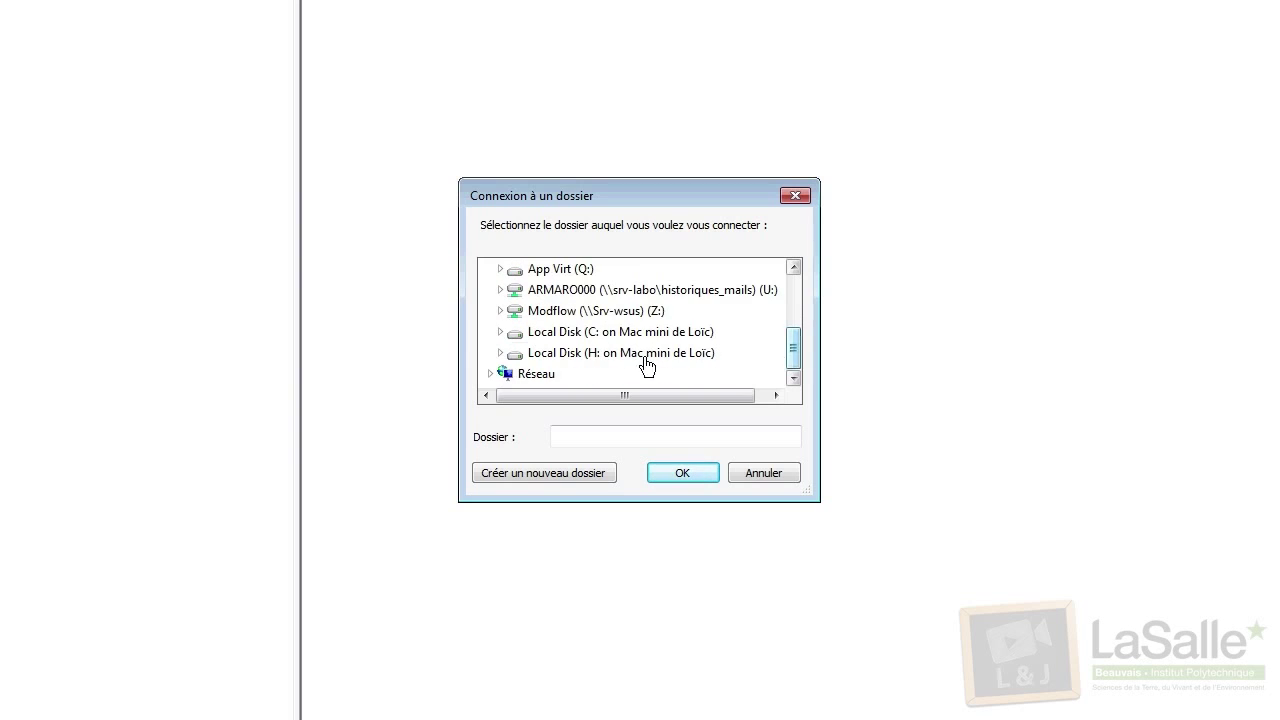
pyautogui.click(501, 353)
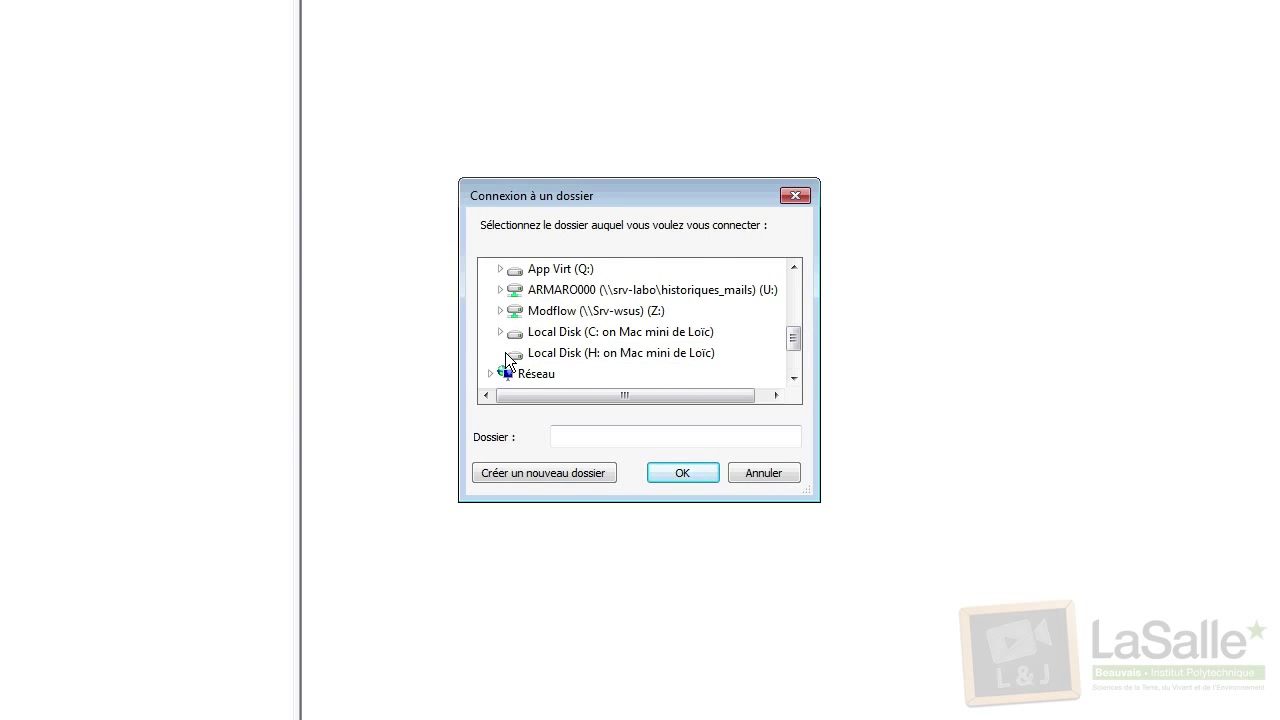
pyautogui.doubleClick(558, 336)
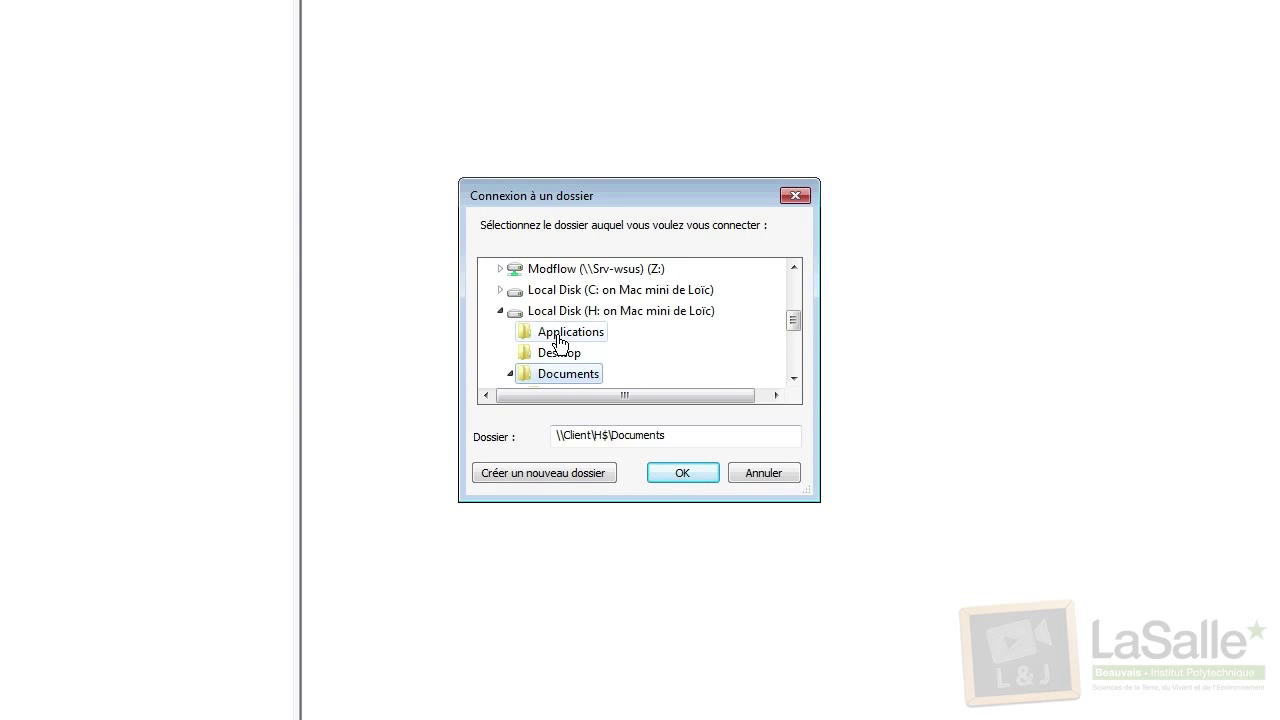
pyautogui.moveTo(788, 318); pyautogui.dragTo(784, 332)
pyautogui.click(566, 373)
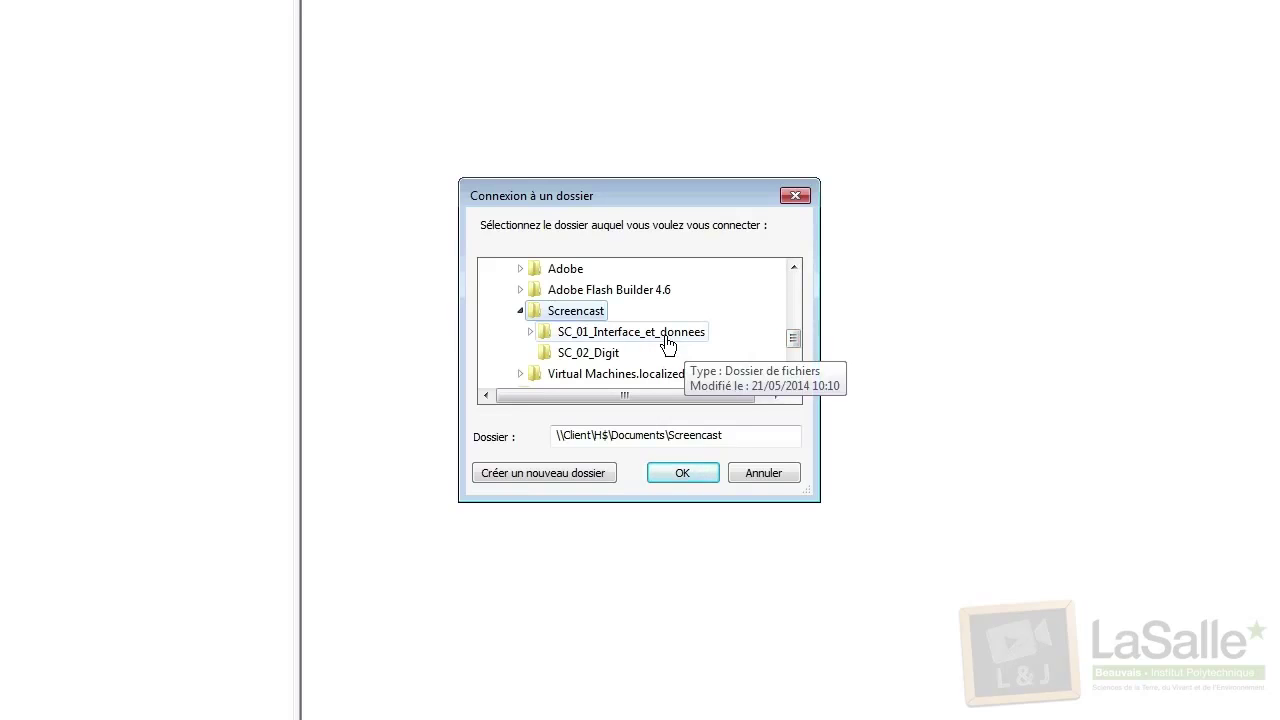
pyautogui.click(615, 340)
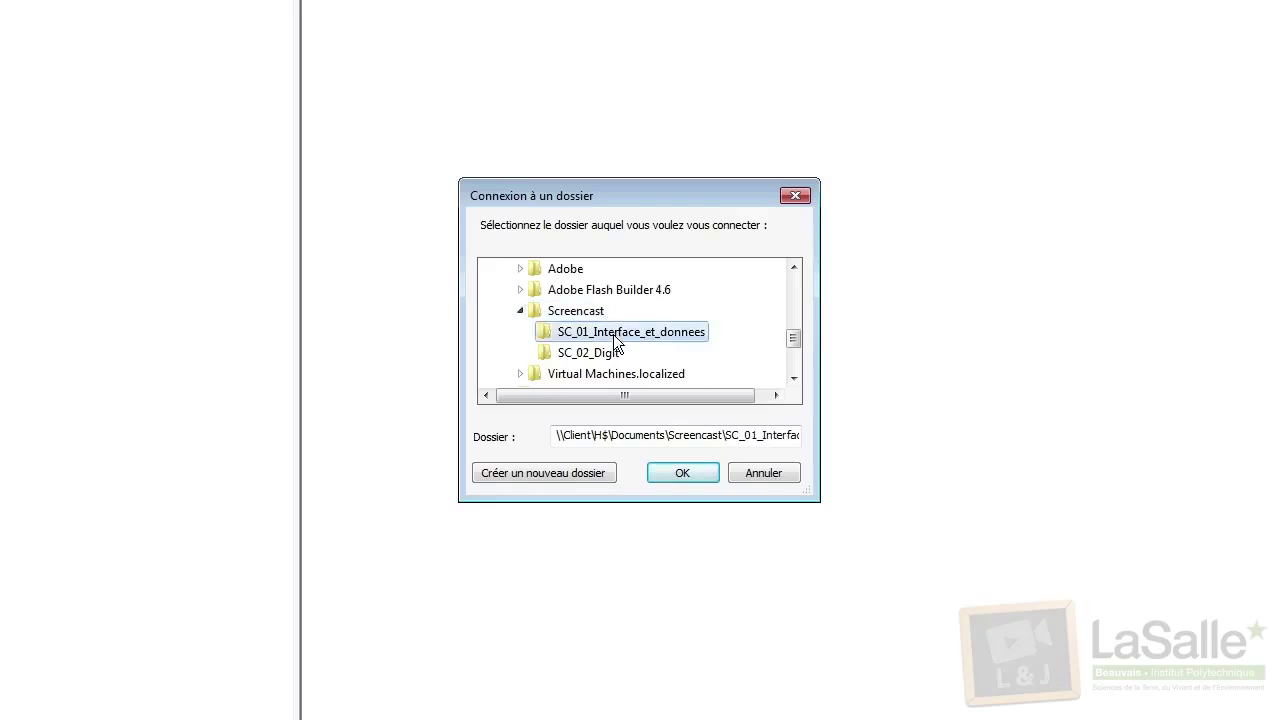
pyautogui.click(792, 377)
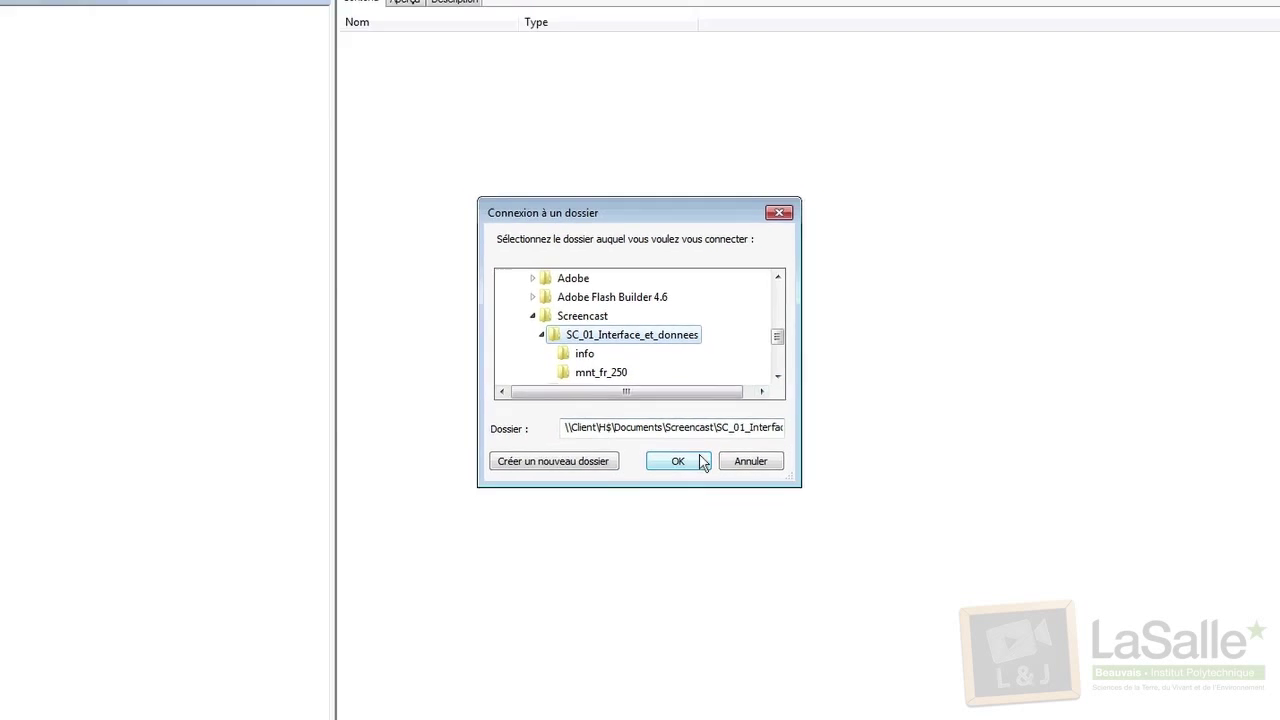
pyautogui.click(695, 460)
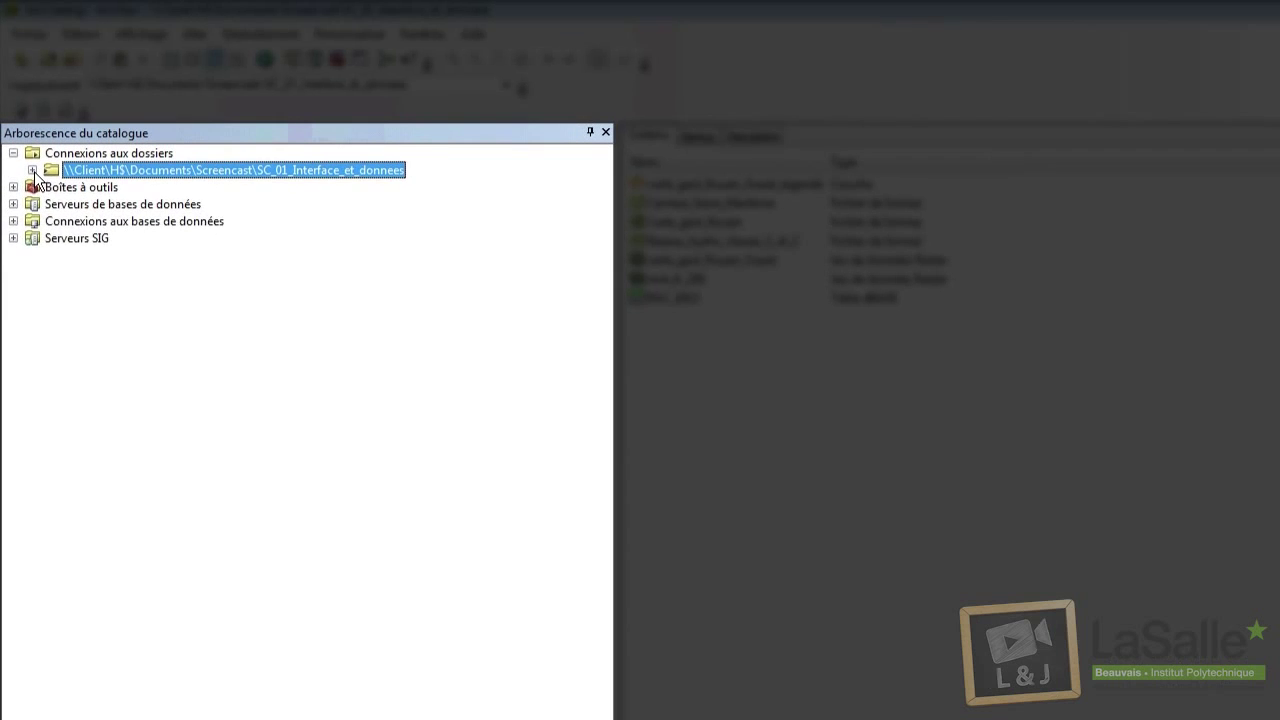
pyautogui.click(21, 113)
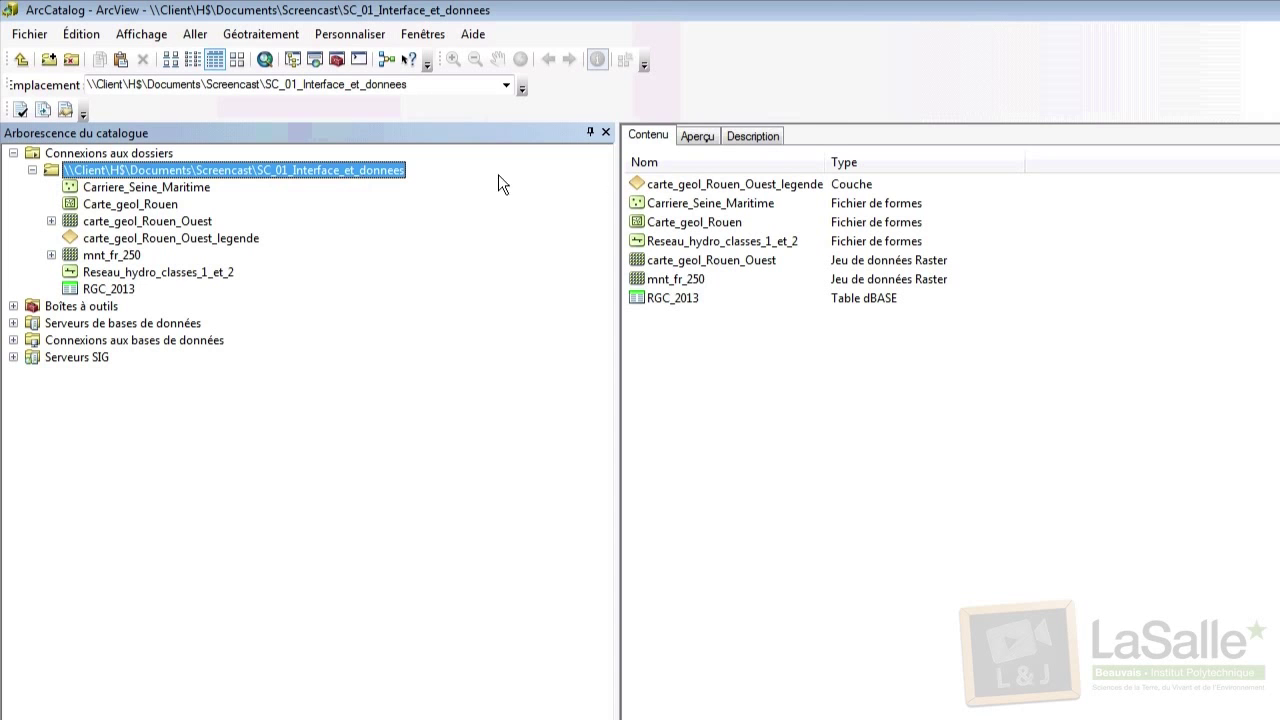
# Step: Preview the Carriere_Seine_Maritime shapefile's geography, and display its attribute table
pyautogui.click(697, 135)
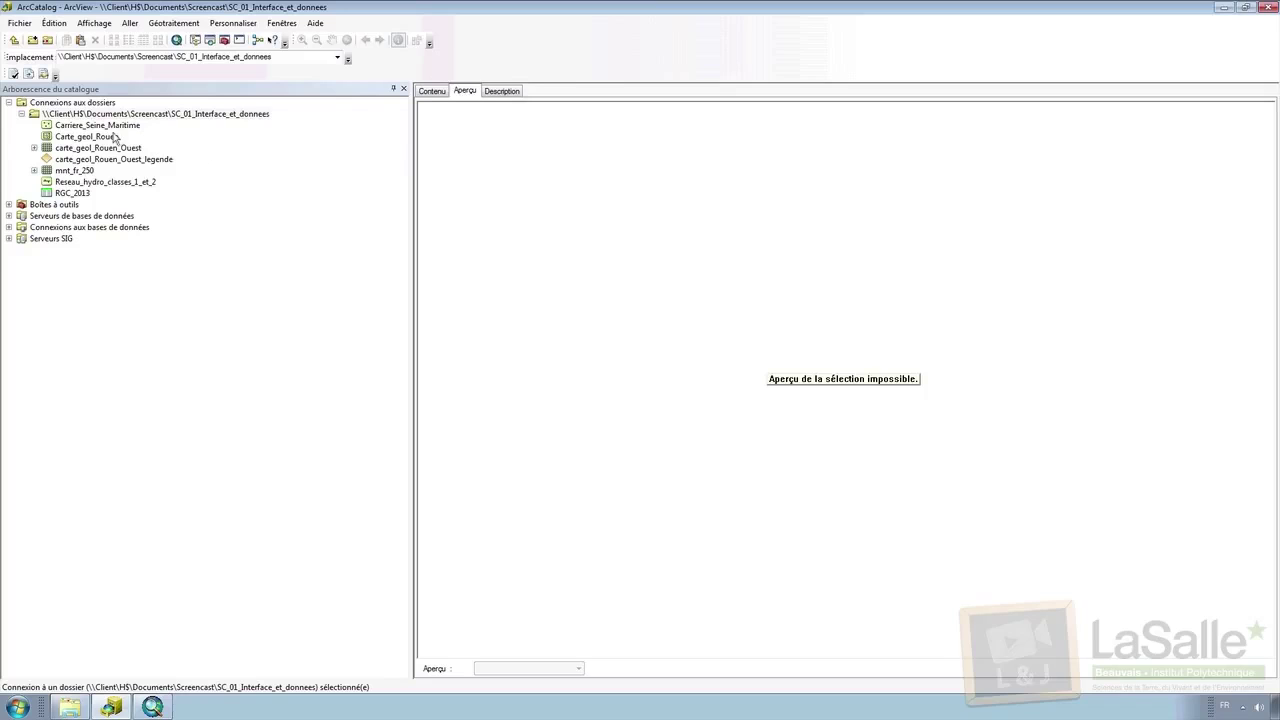
pyautogui.click(110, 126)
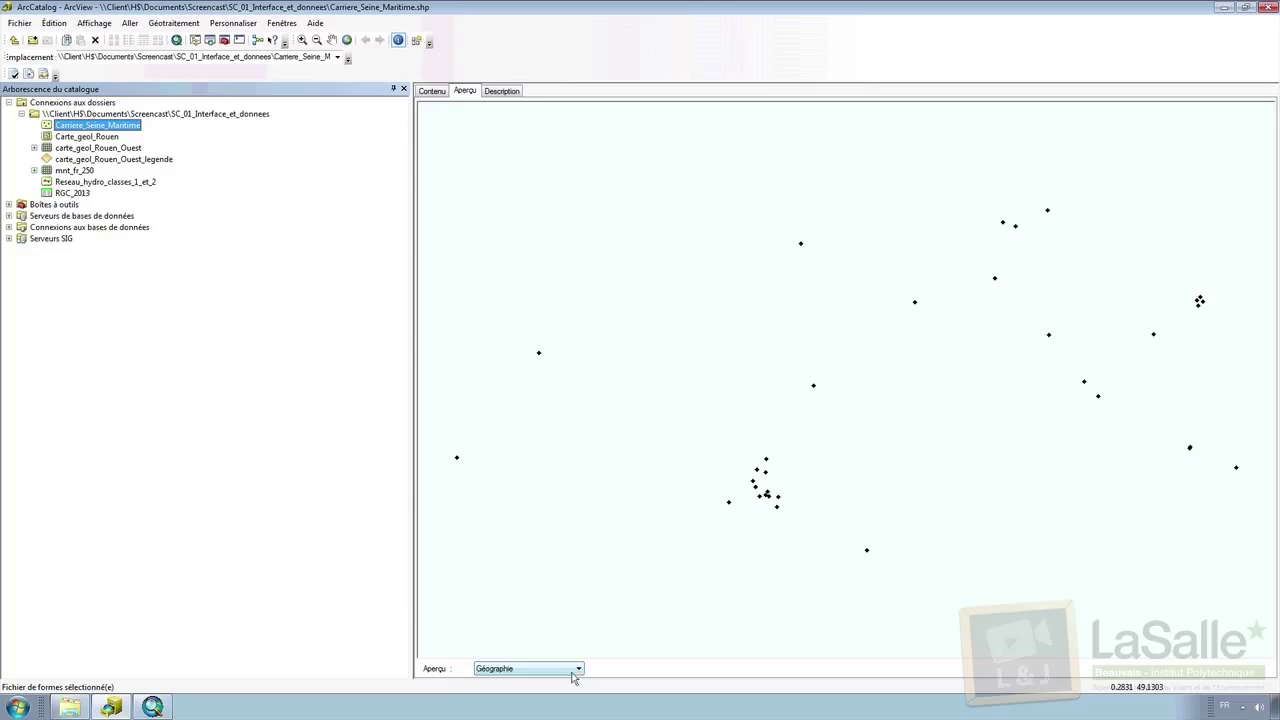
pyautogui.click(576, 670)
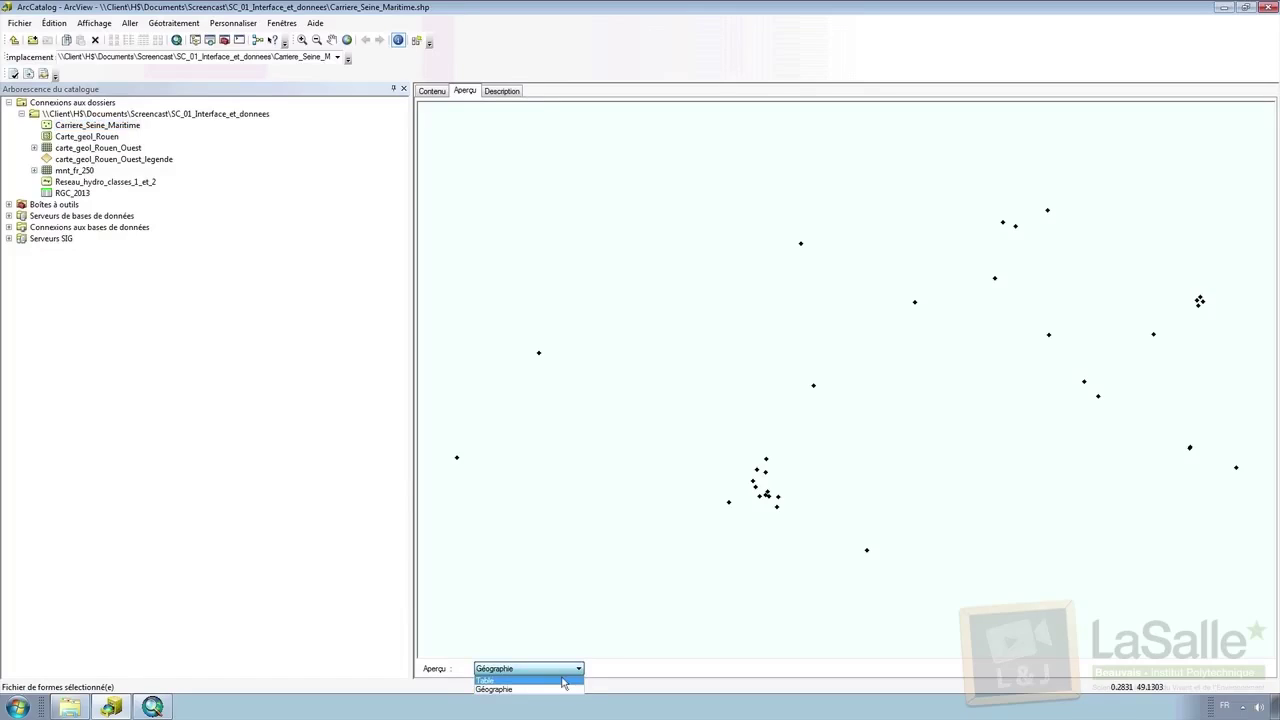
pyautogui.click(563, 681)
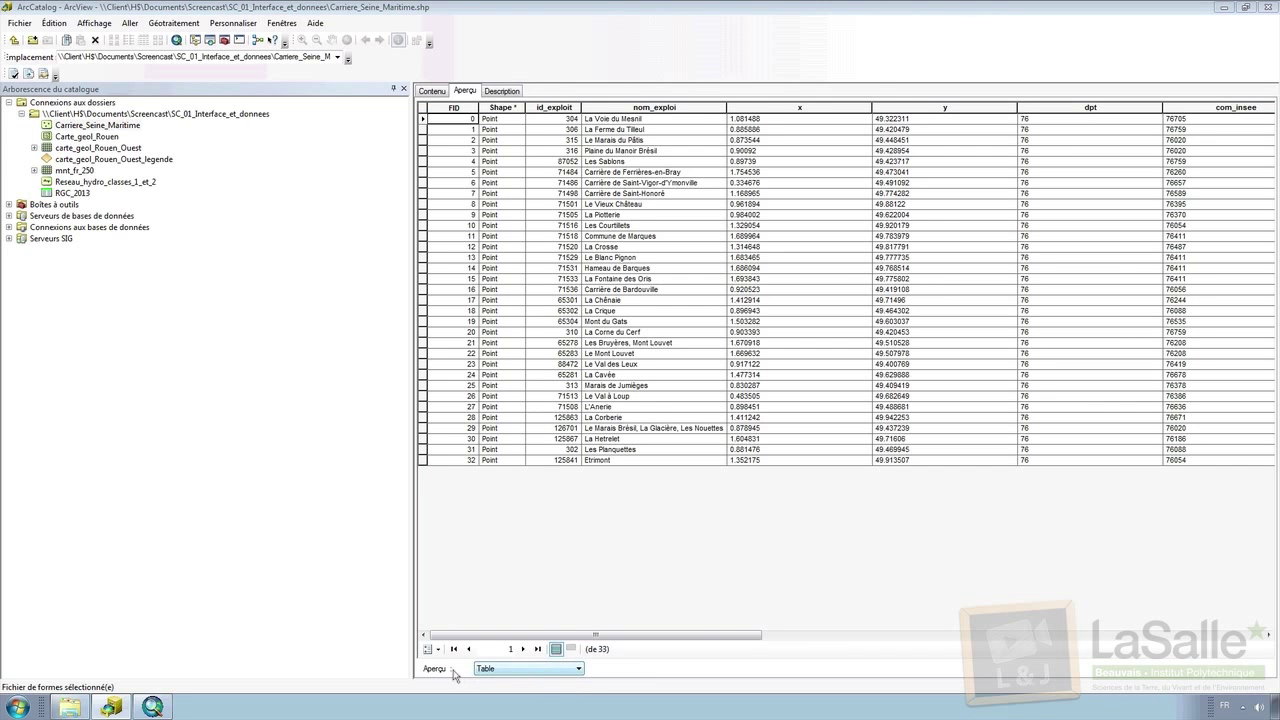
# Step: Alternate the Carriere_Seine_Maritime preview between Géographie and Table, finishing on Géographie
pyautogui.click(512, 669)
pyautogui.click(506, 688)
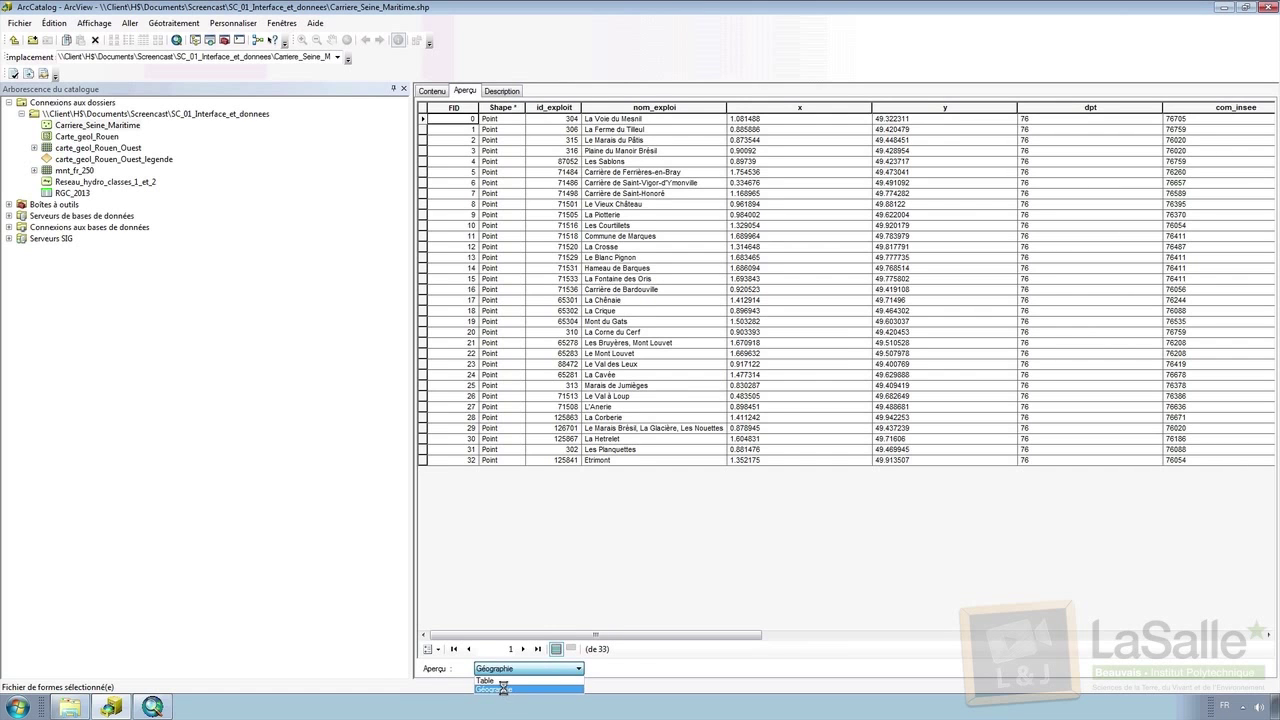
pyautogui.click(512, 669)
pyautogui.click(508, 681)
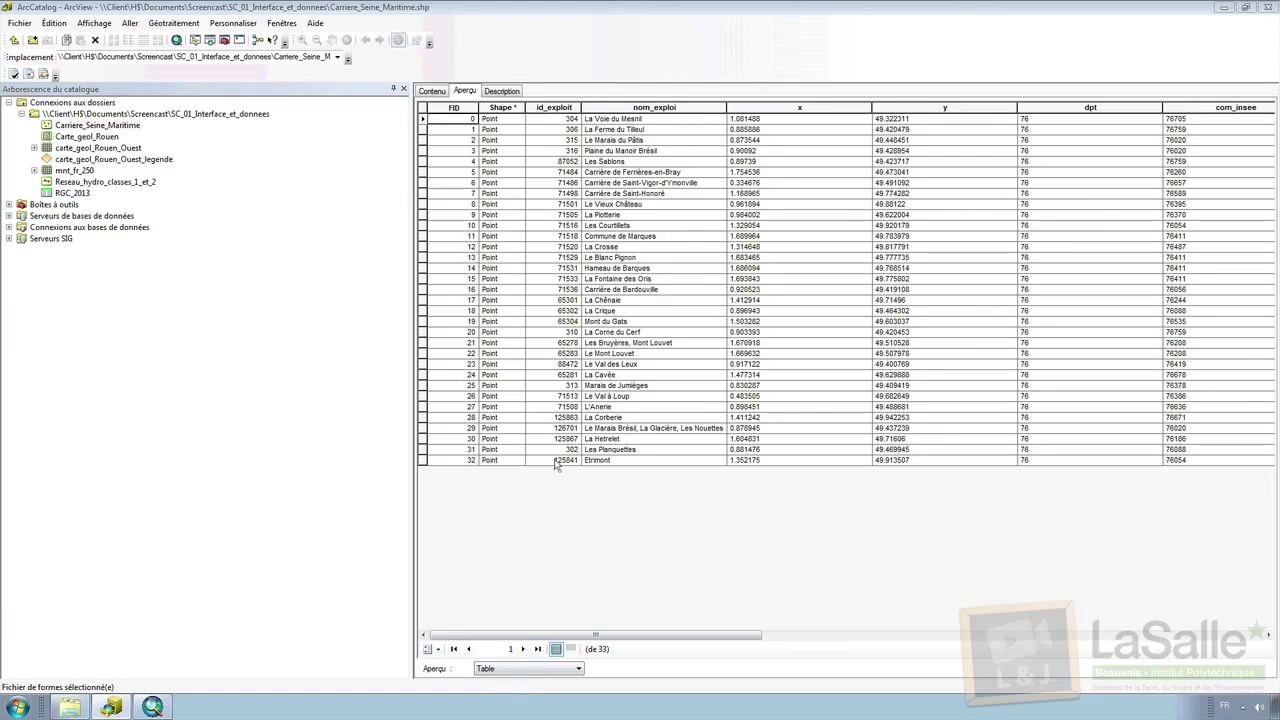
pyautogui.click(531, 676)
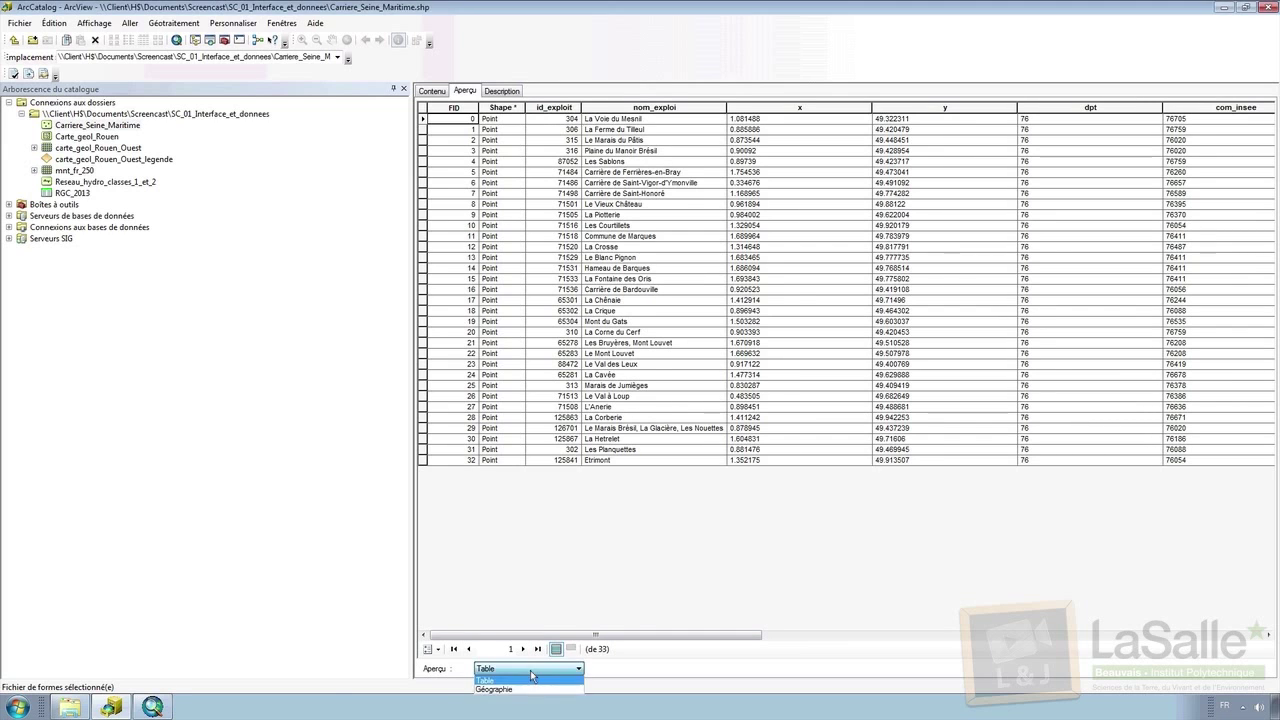
pyautogui.click(520, 688)
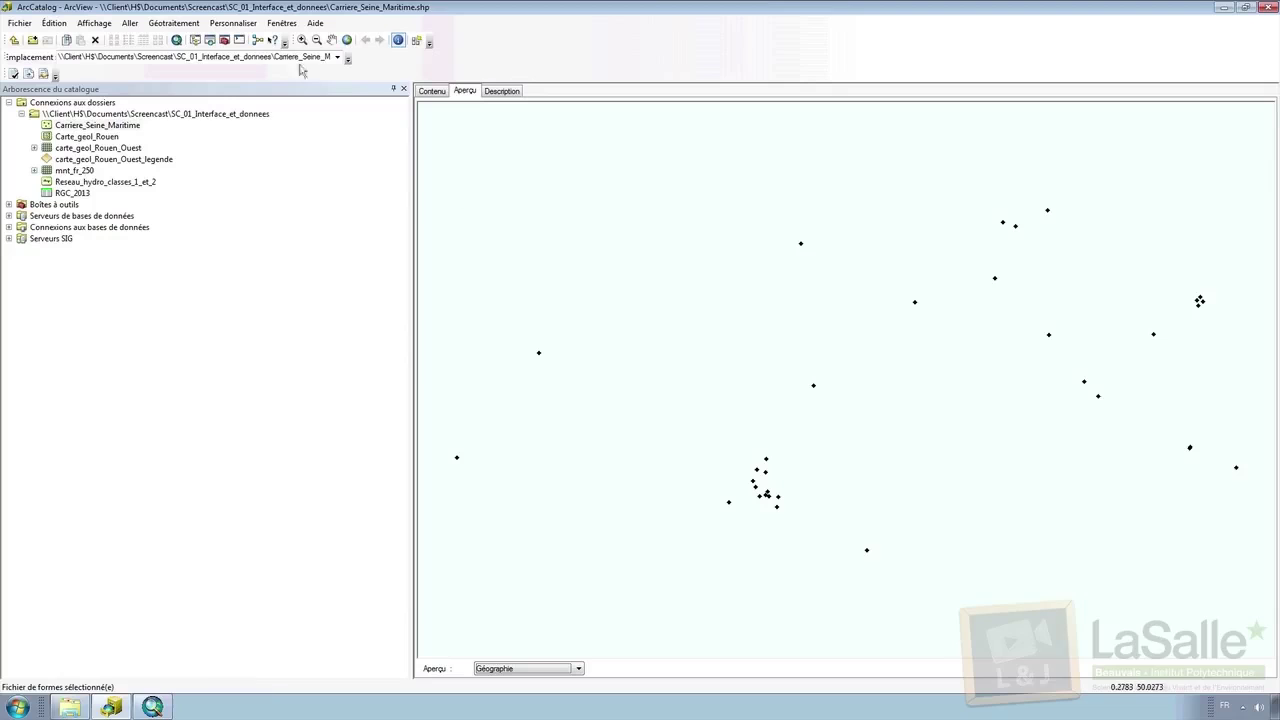
# Step: Pan the quarry points preview, zoom in on a small area, and return to the full extent
pyautogui.click(331, 40)
pyautogui.moveTo(886, 343)
pyautogui.mouseDown()
pyautogui.moveTo(892, 281)
pyautogui.moveTo(886, 368)
pyautogui.mouseUp()
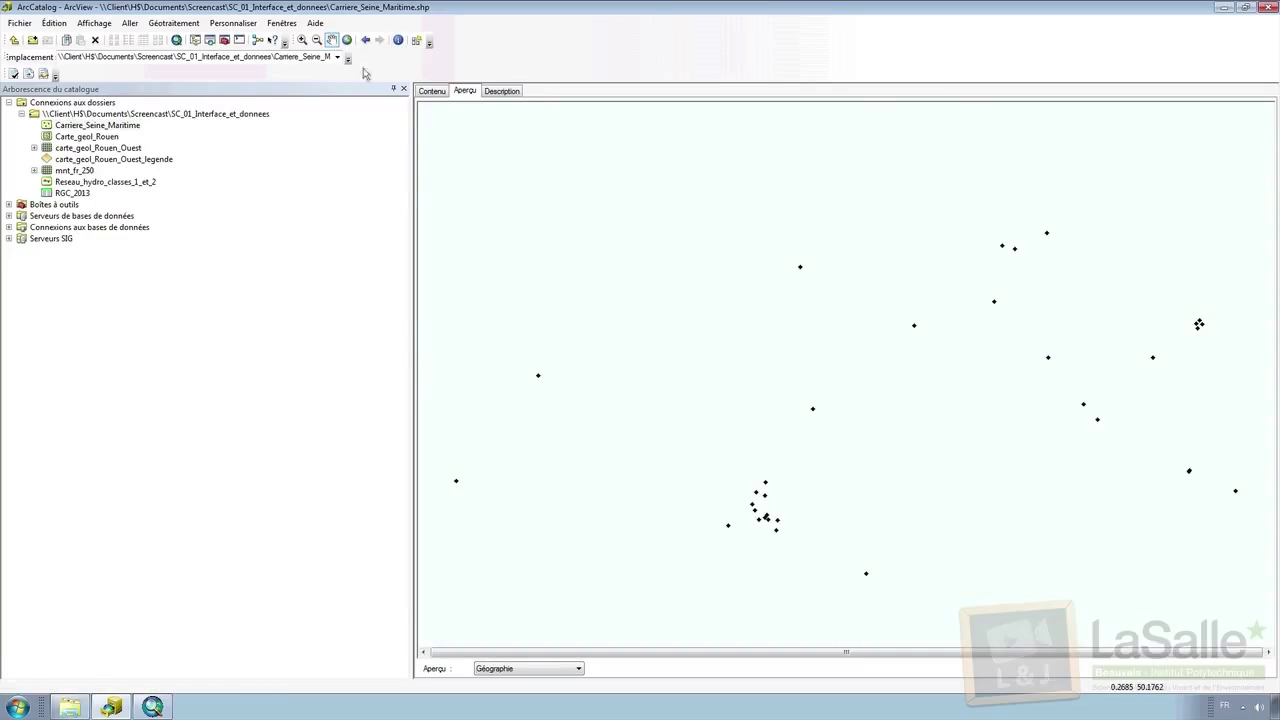
pyautogui.click(302, 40)
pyautogui.moveTo(763, 229); pyautogui.dragTo(836, 298)
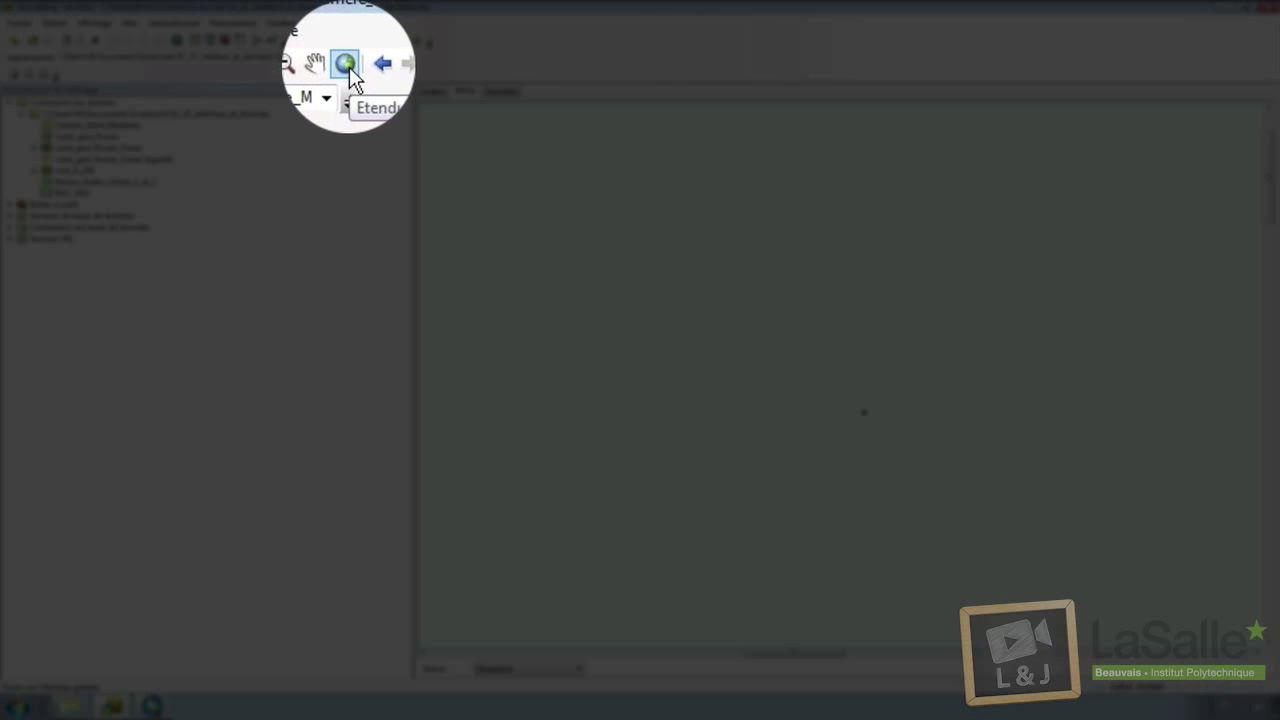
pyautogui.click(347, 42)
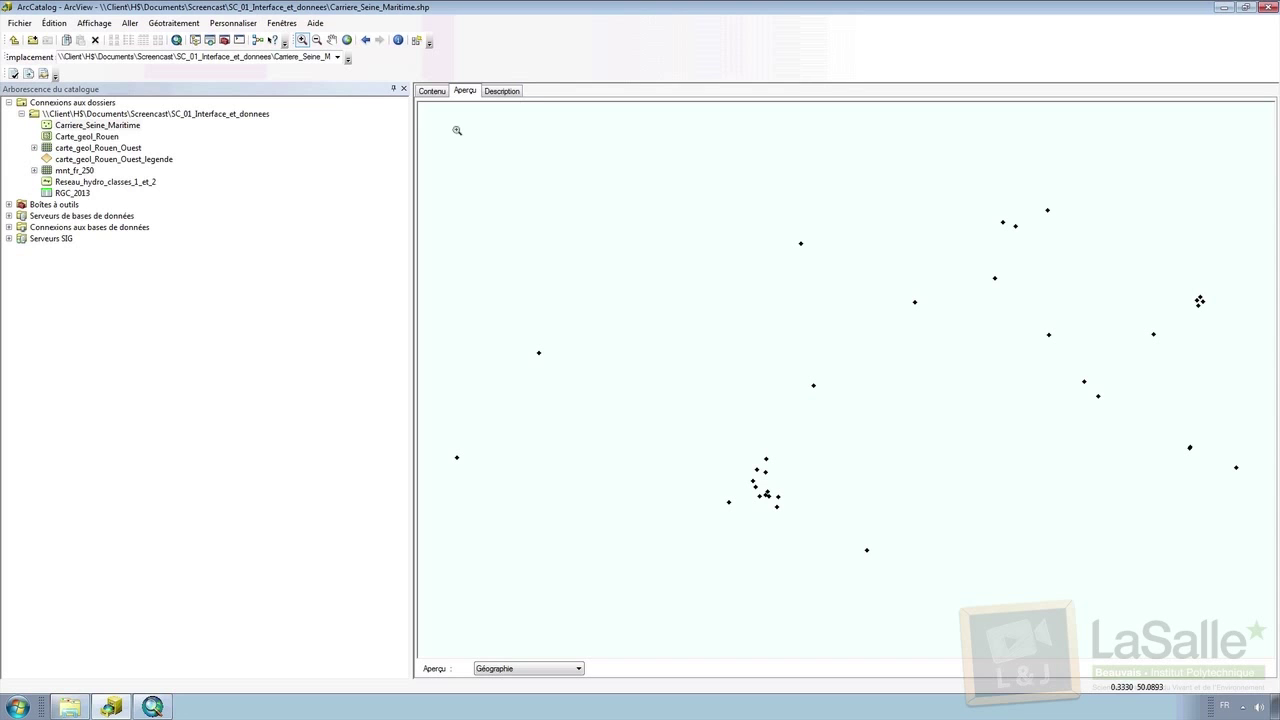
# Step: Read the description and content summary of Carriere_Seine_Maritime, and list the contents of the connected SC_01_Interface_et_donnees folder
pyautogui.click(503, 92)
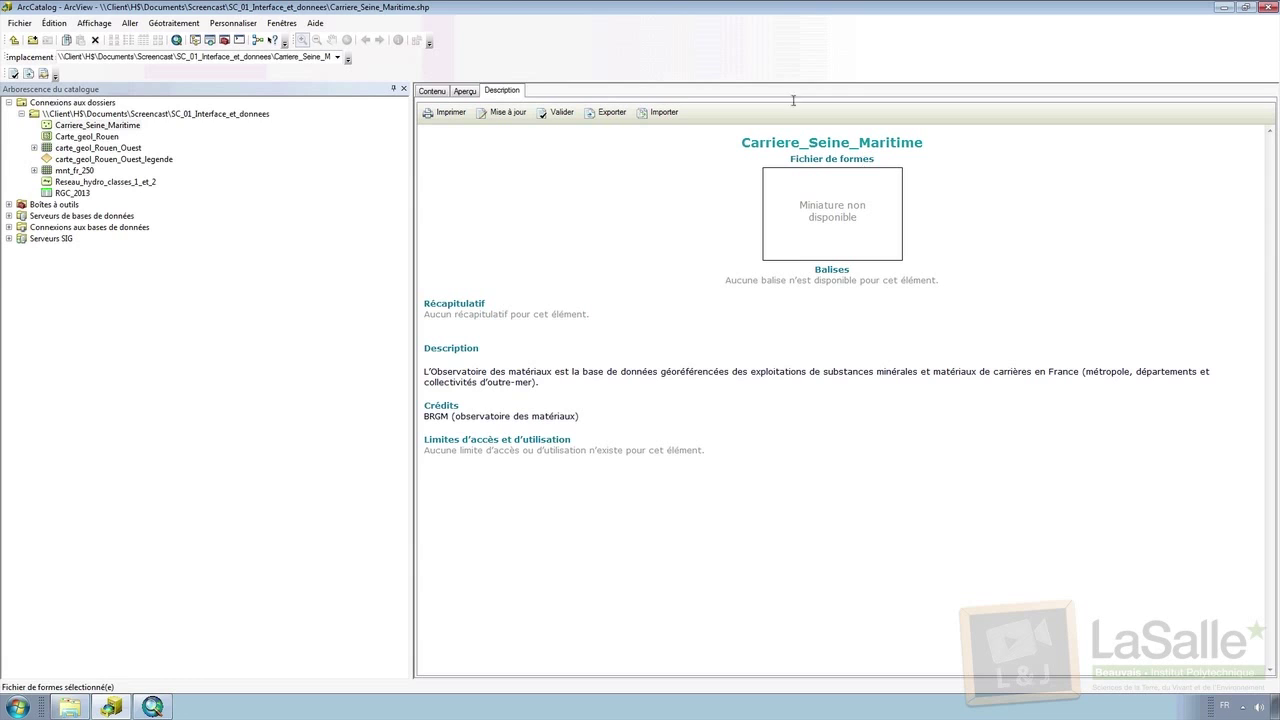
pyautogui.click(432, 92)
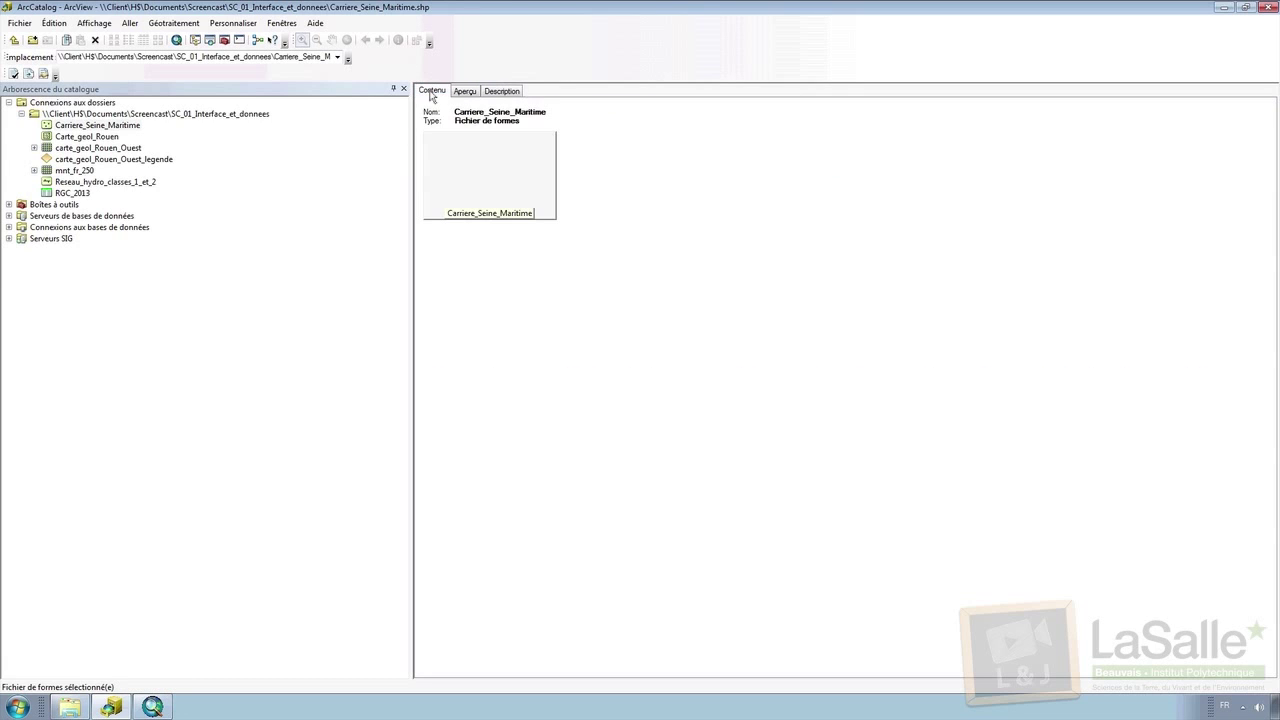
pyautogui.click(155, 114)
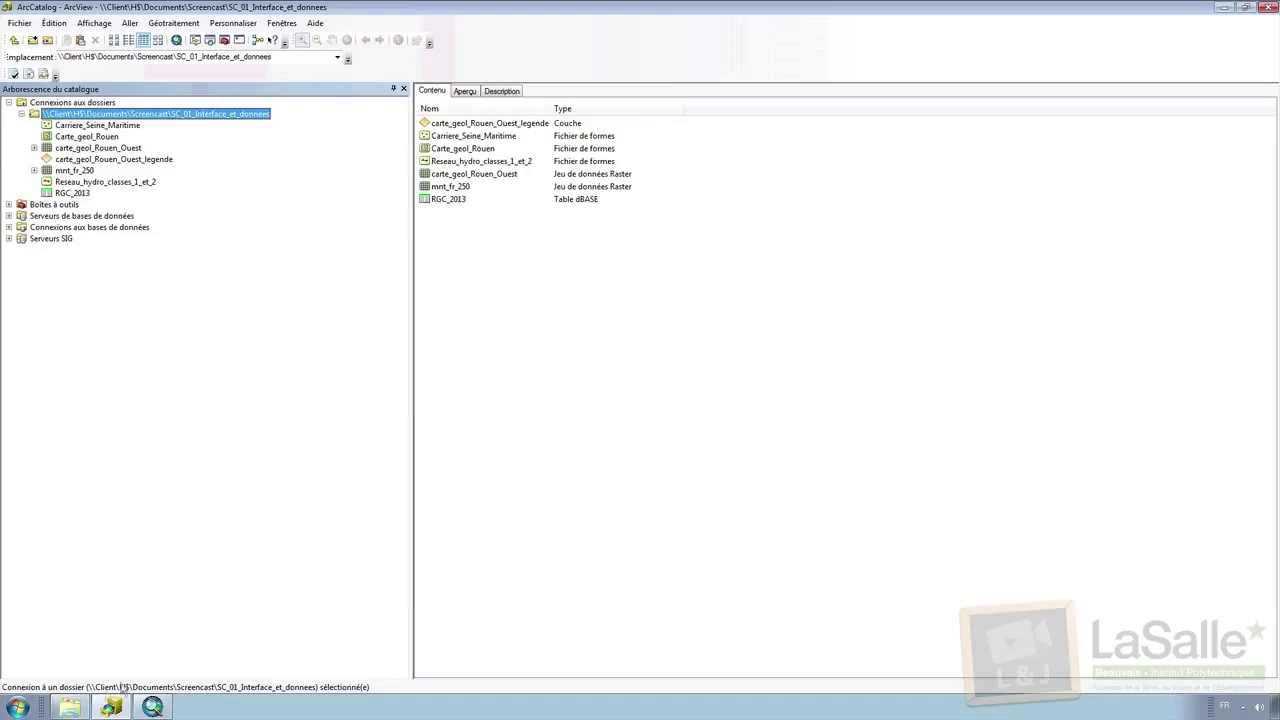
# Step: Switch to the SC_01_Interface_et_donnees window in Windows Explorer and arrange it side by side with ArcCatalog
pyautogui.moveTo(64, 710)
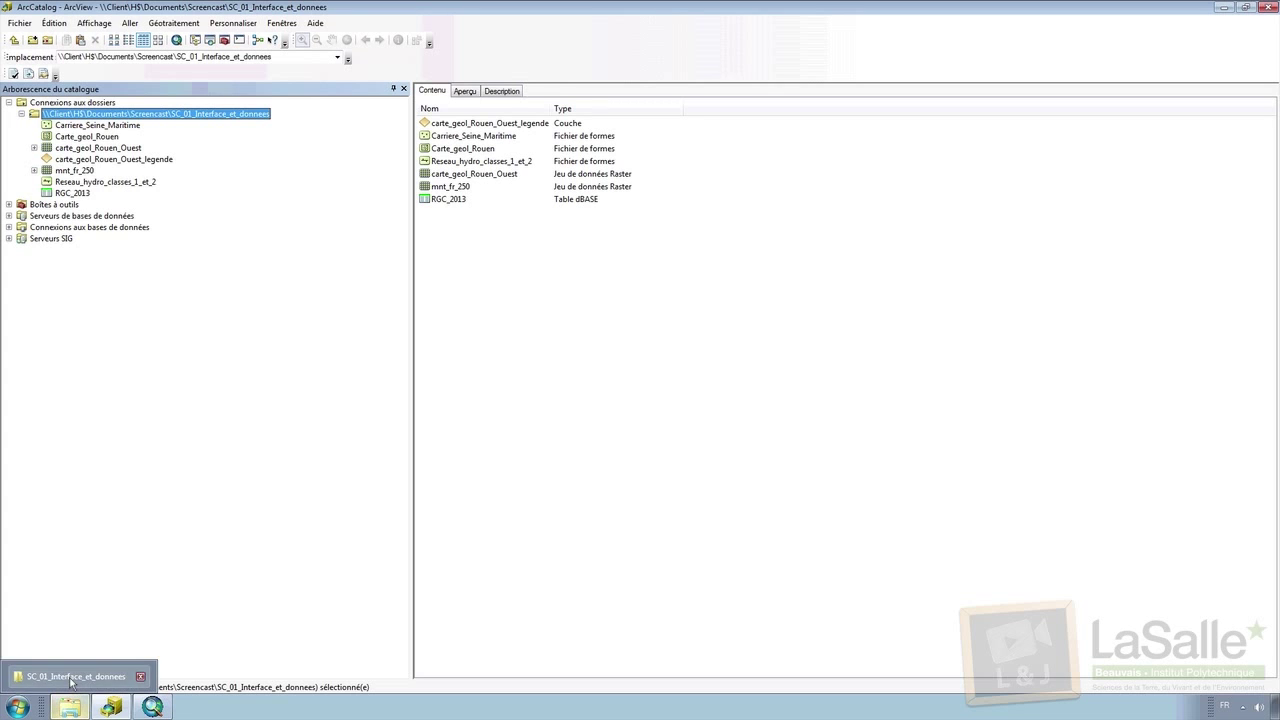
pyautogui.click(72, 677)
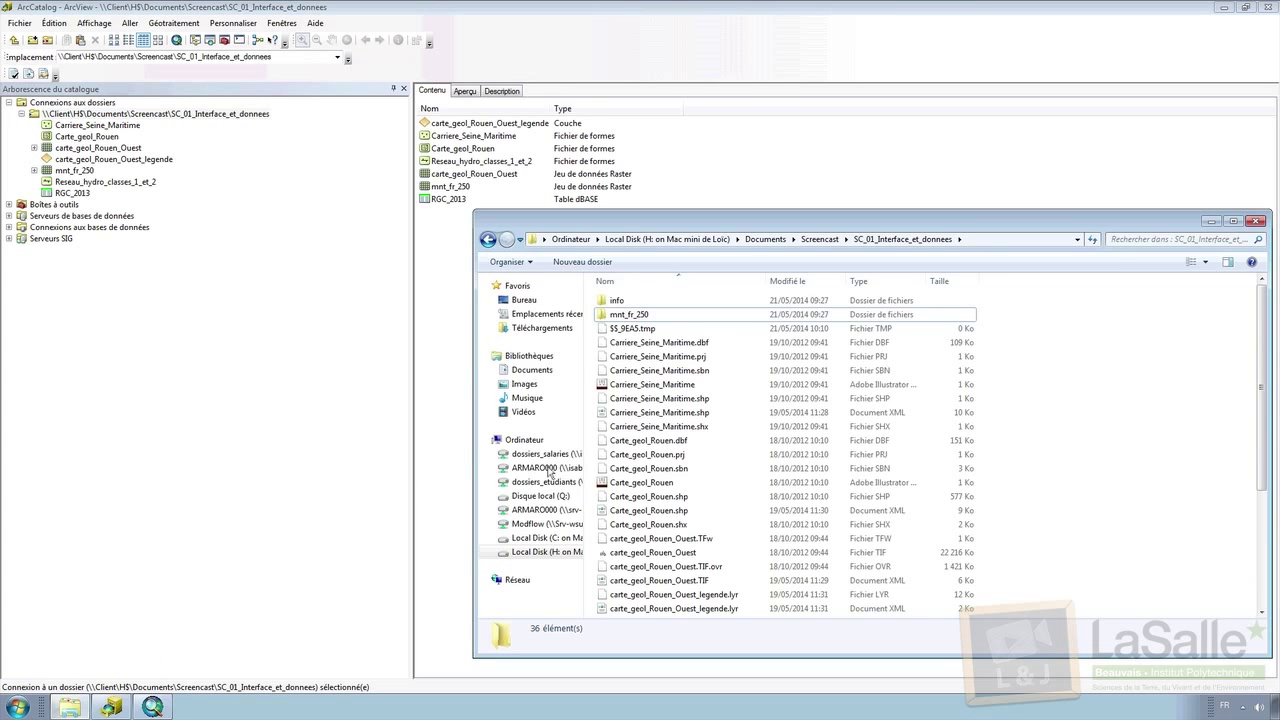
pyautogui.moveTo(757, 214); pyautogui.dragTo(826, 62)
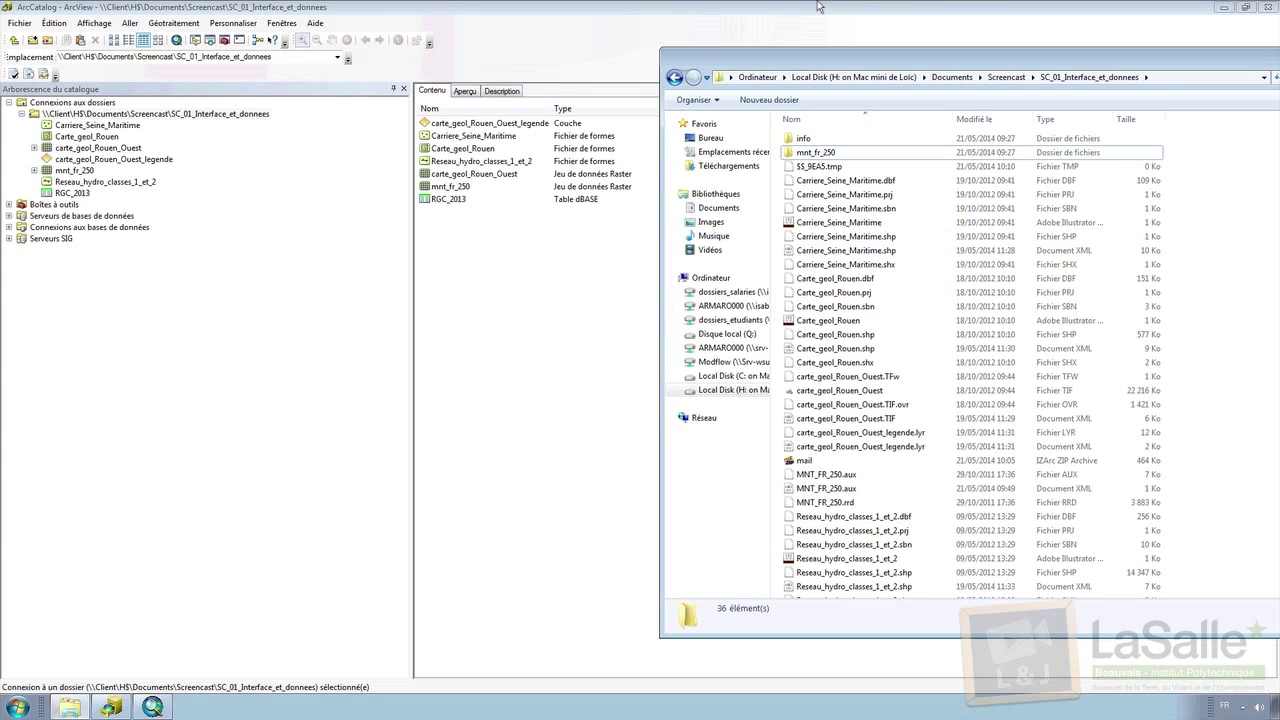
pyautogui.moveTo(860, 6); pyautogui.dragTo(2, 30)
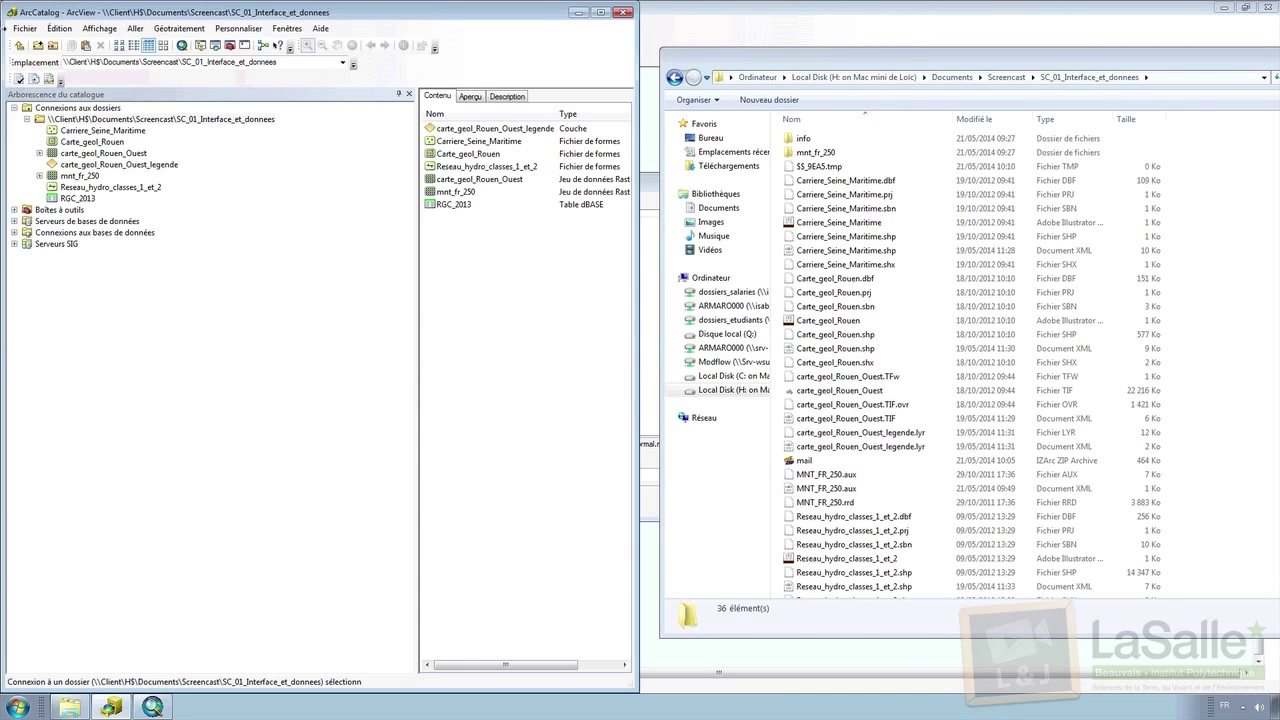
# Step: Rename the Carte_geol_Rouen shapefile as Carte in ArcCatalog and maximize the ArcCatalog window
pyautogui.click(481, 158)
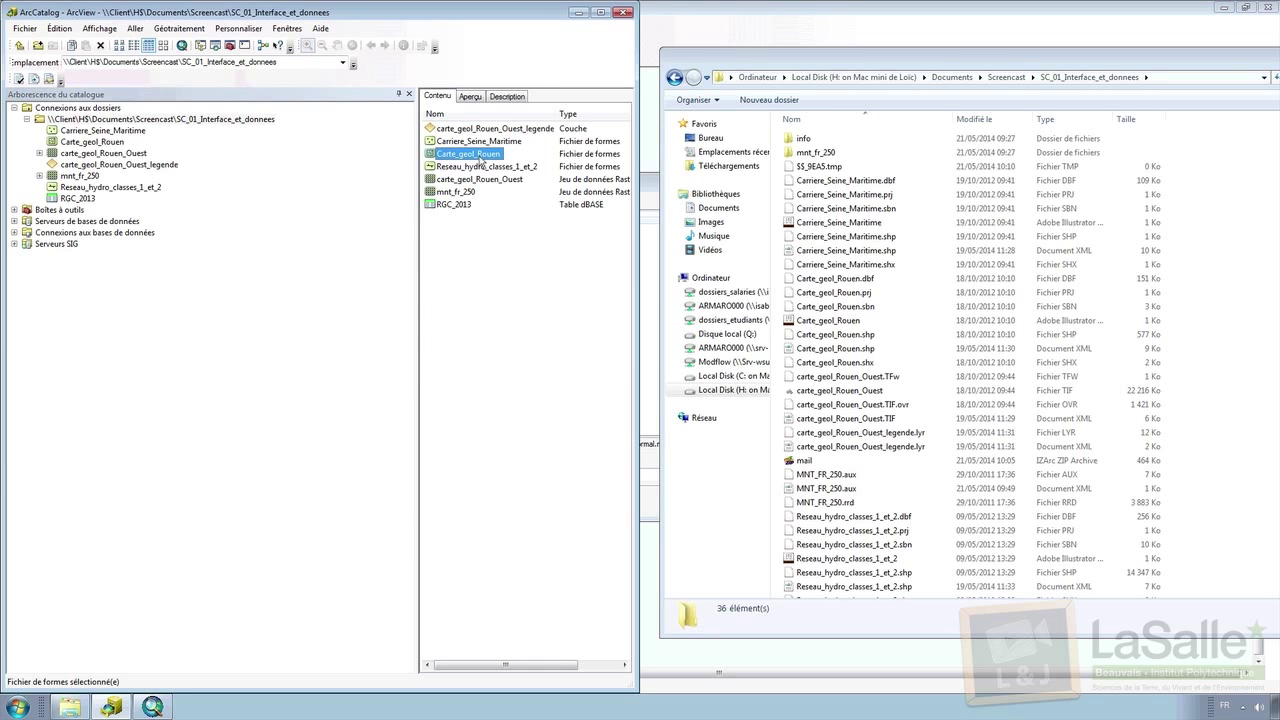
pyautogui.rightClick(481, 158)
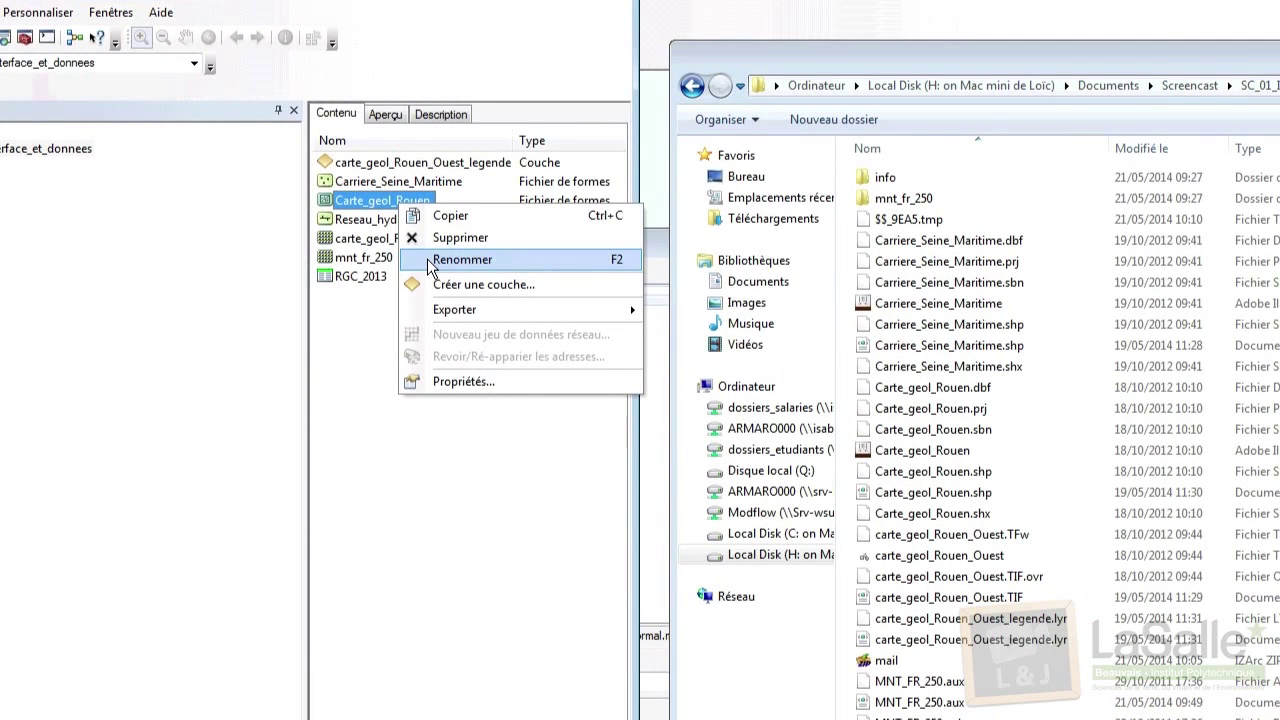
pyautogui.click(428, 260)
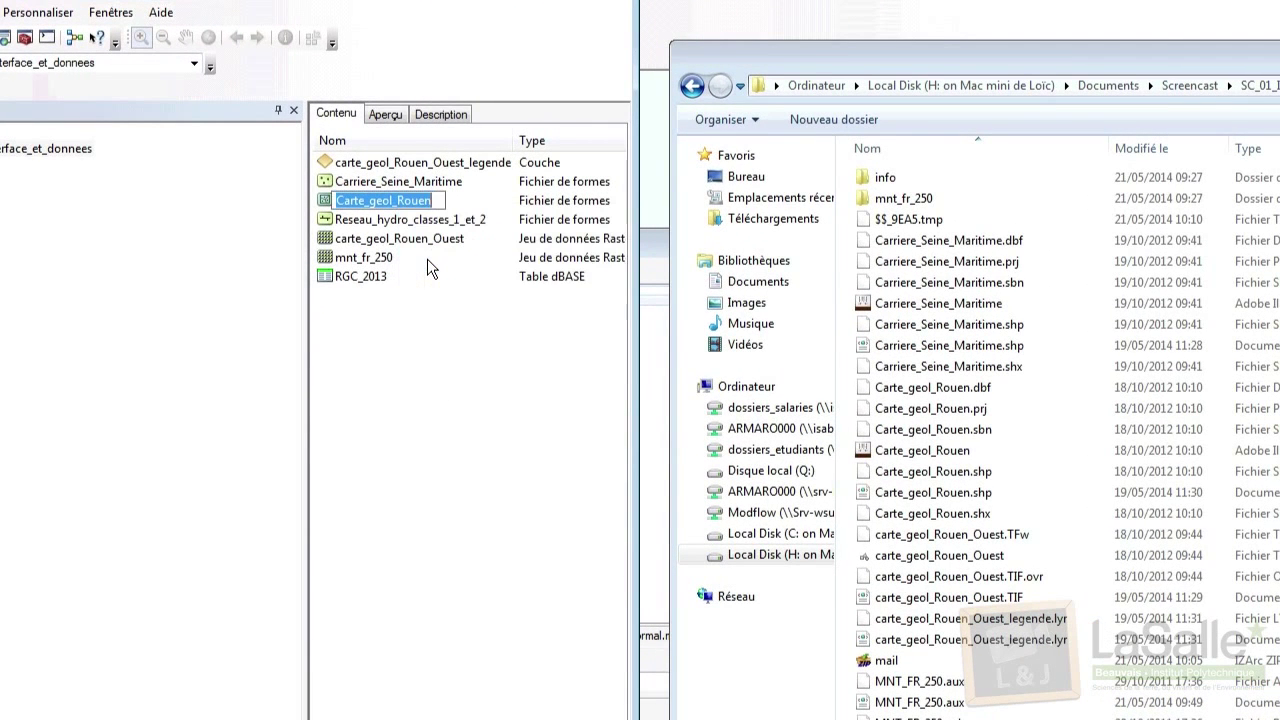
pyautogui.press('End')
pyautogui.press('BackSpace')
pyautogui.press('BackSpace')
pyautogui.press('BackSpace')
pyautogui.press('BackSpace')
pyautogui.press('BackSpace')
pyautogui.press('BackSpace')
pyautogui.press('BackSpace')
pyautogui.press('BackSpace')
pyautogui.press('BackSpace')
pyautogui.press('BackSpace')
pyautogui.press('BackSpace')
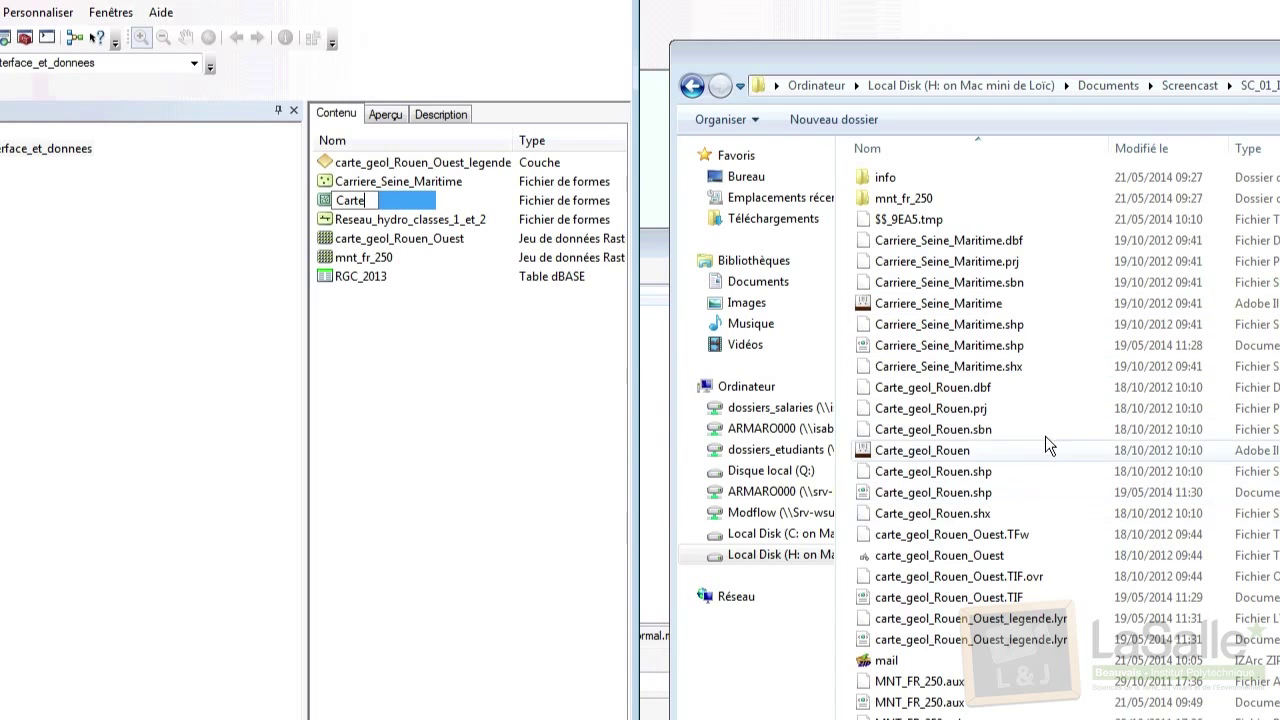
pyautogui.press('Return')
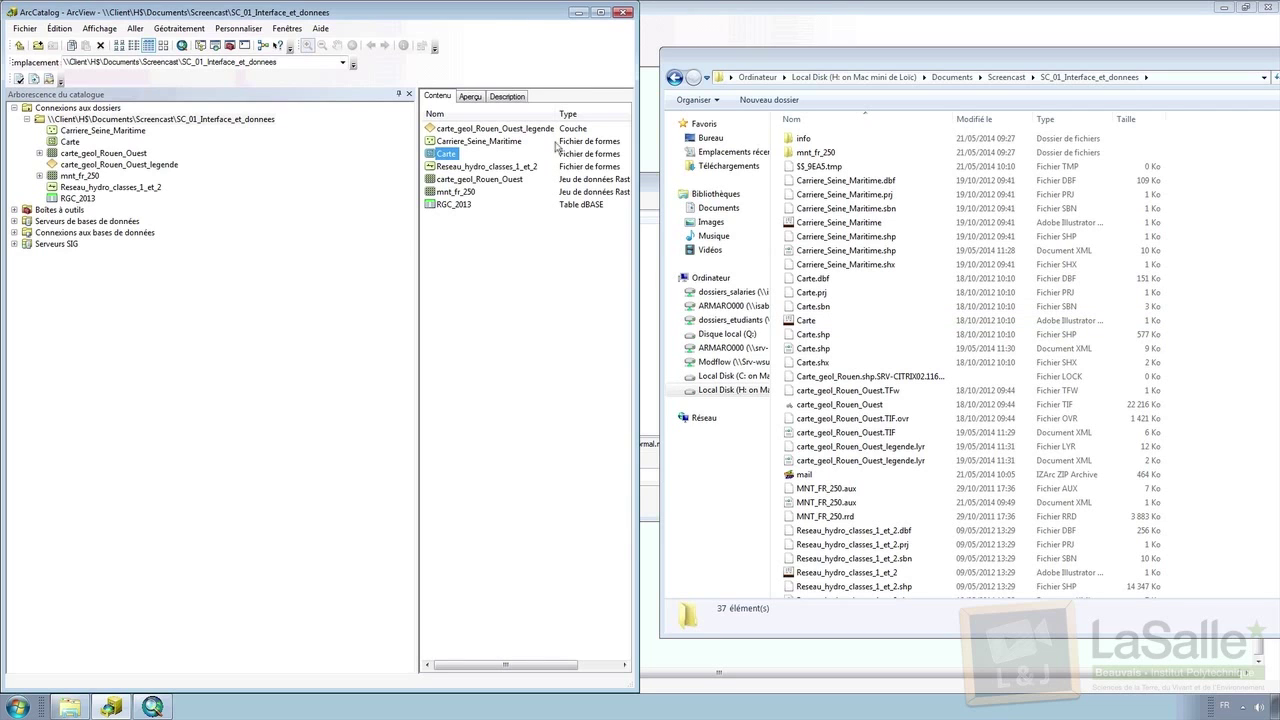
pyautogui.click(600, 13)
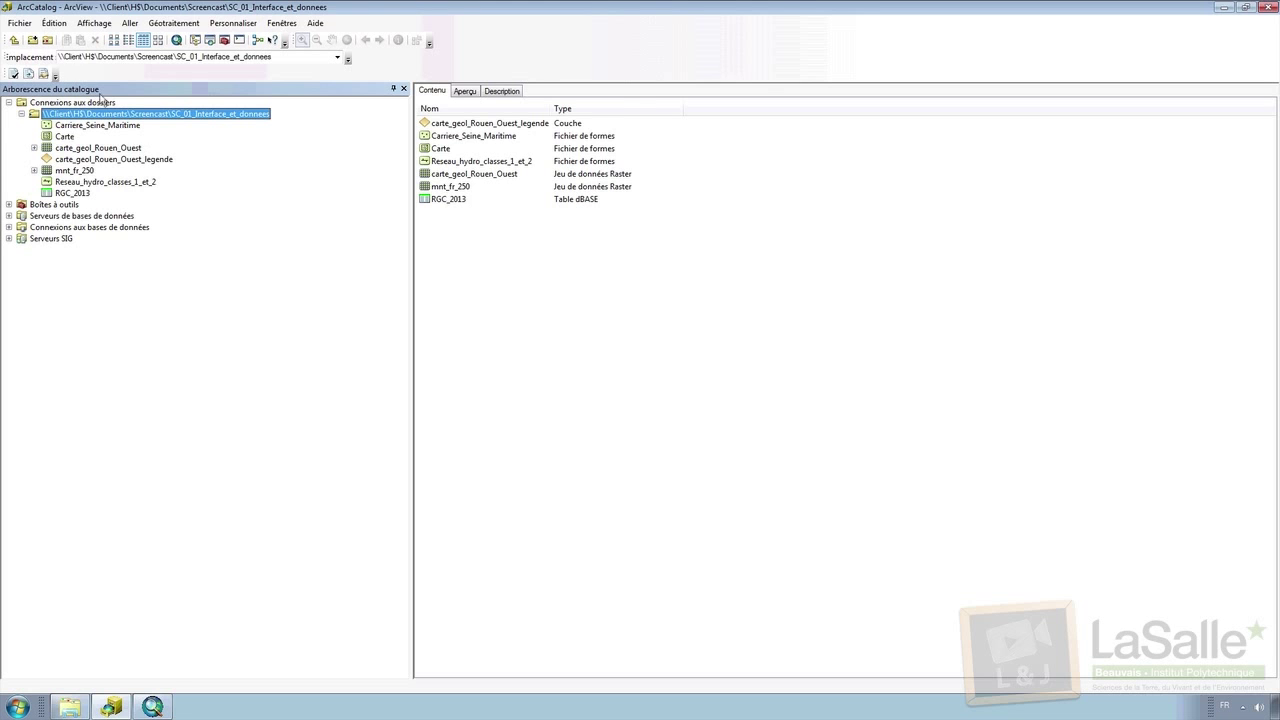
# Step: Create a new folder named Mail inside the connected SC_01_Interface_et_donnees folder
pyautogui.click(28, 24)
pyautogui.moveTo(60, 38)
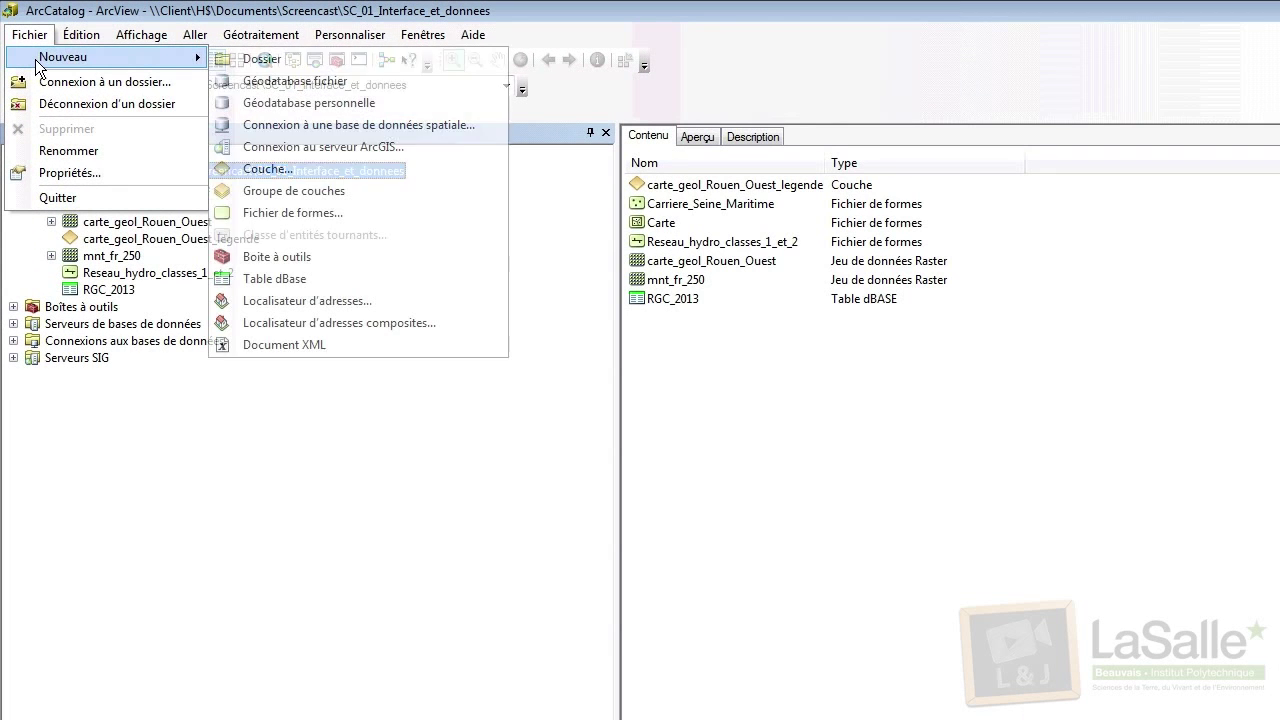
pyautogui.click(247, 60)
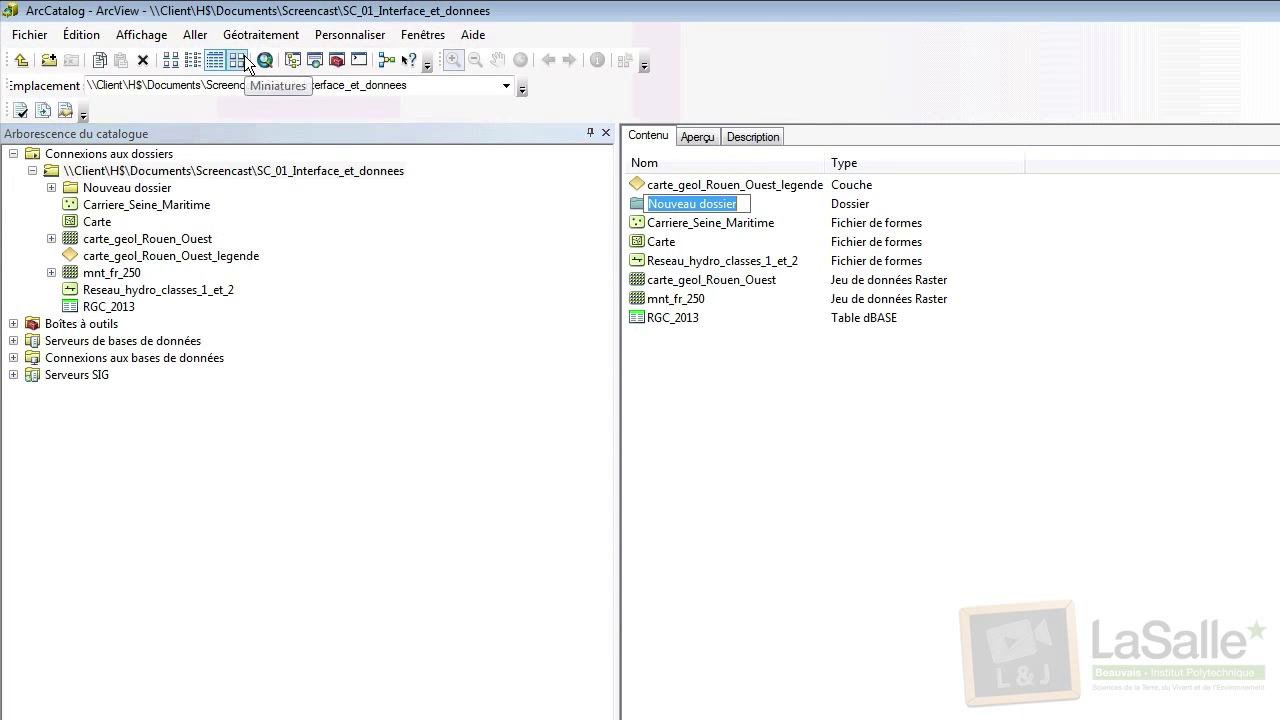
pyautogui.write('Mail')
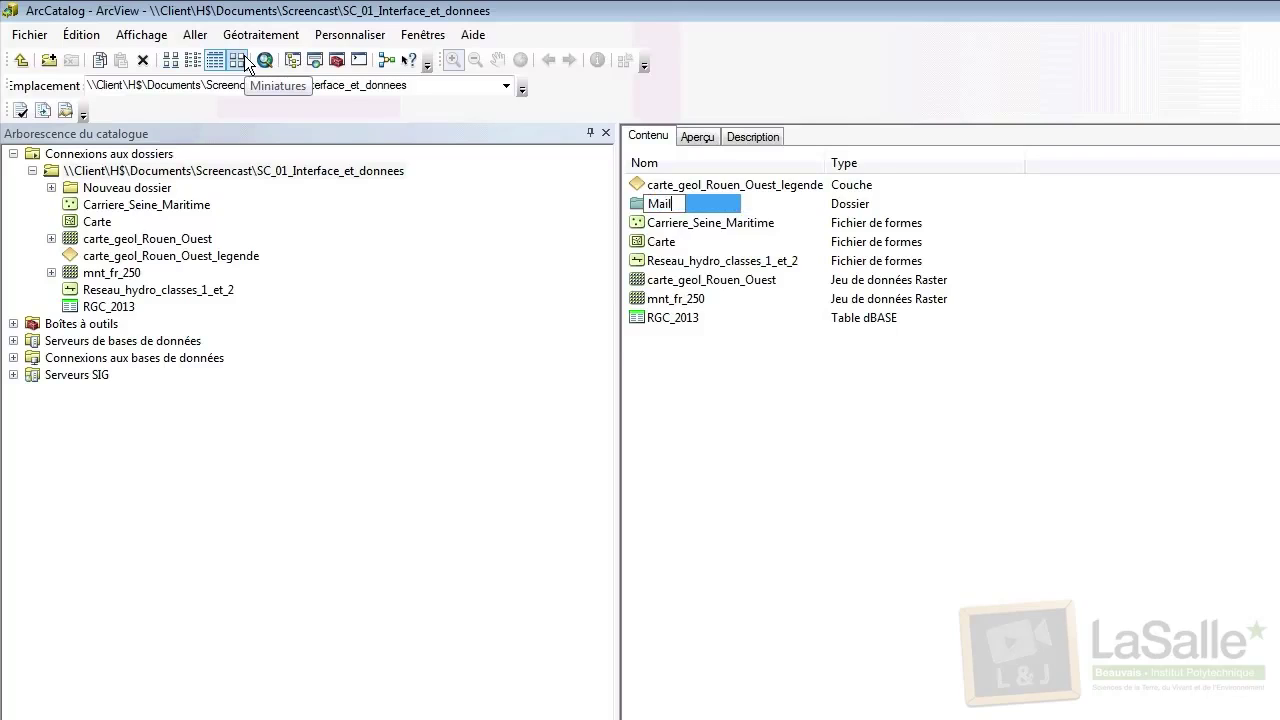
pyautogui.press('Return')
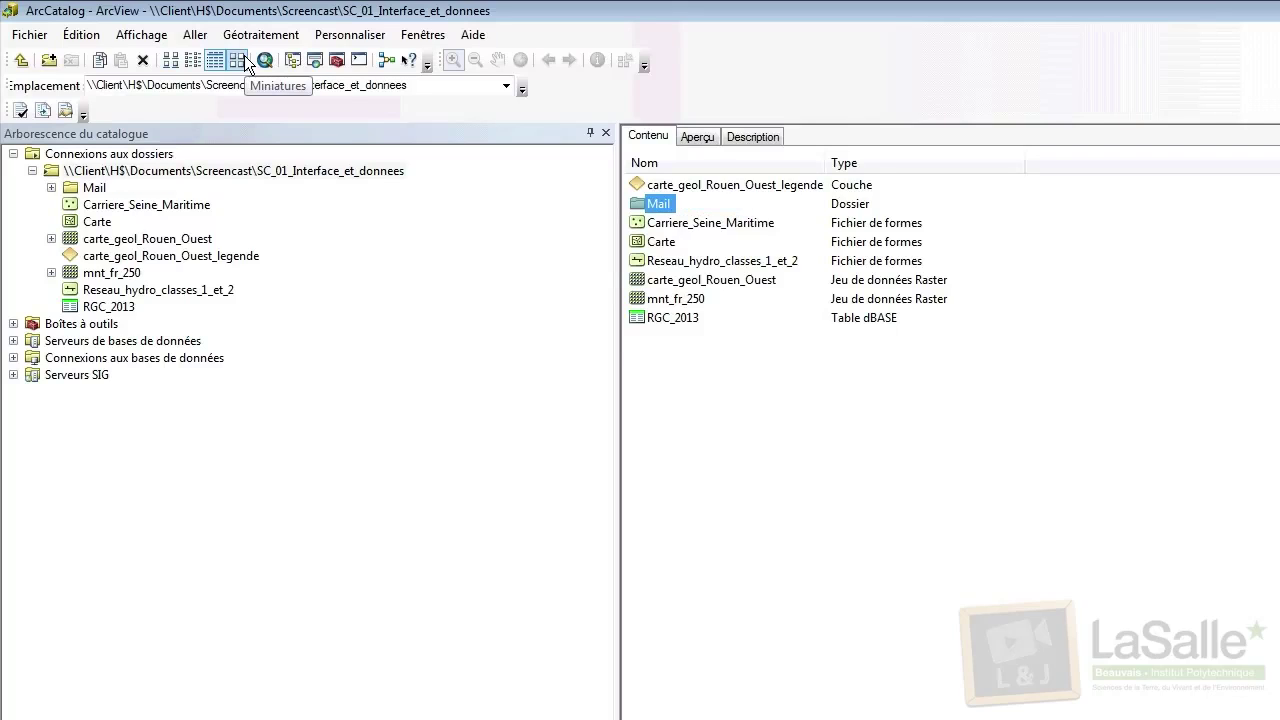
# Step: Copy the Reseau_hydro_classes_1_et_2 and Carriere_Seine_Maritime shapefiles and paste them into the Mail folder
pyautogui.click(655, 264)
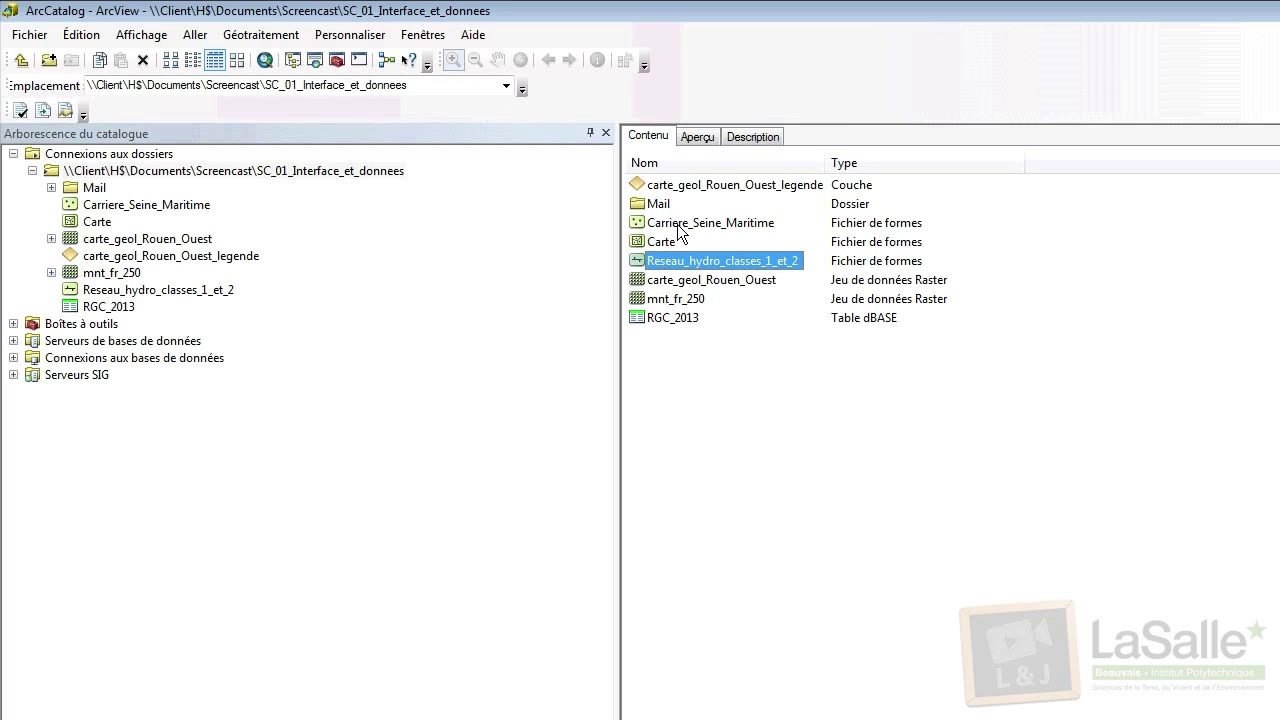
pyautogui.keyDown('ctrl'); pyautogui.click(677, 224); pyautogui.keyUp('ctrl')
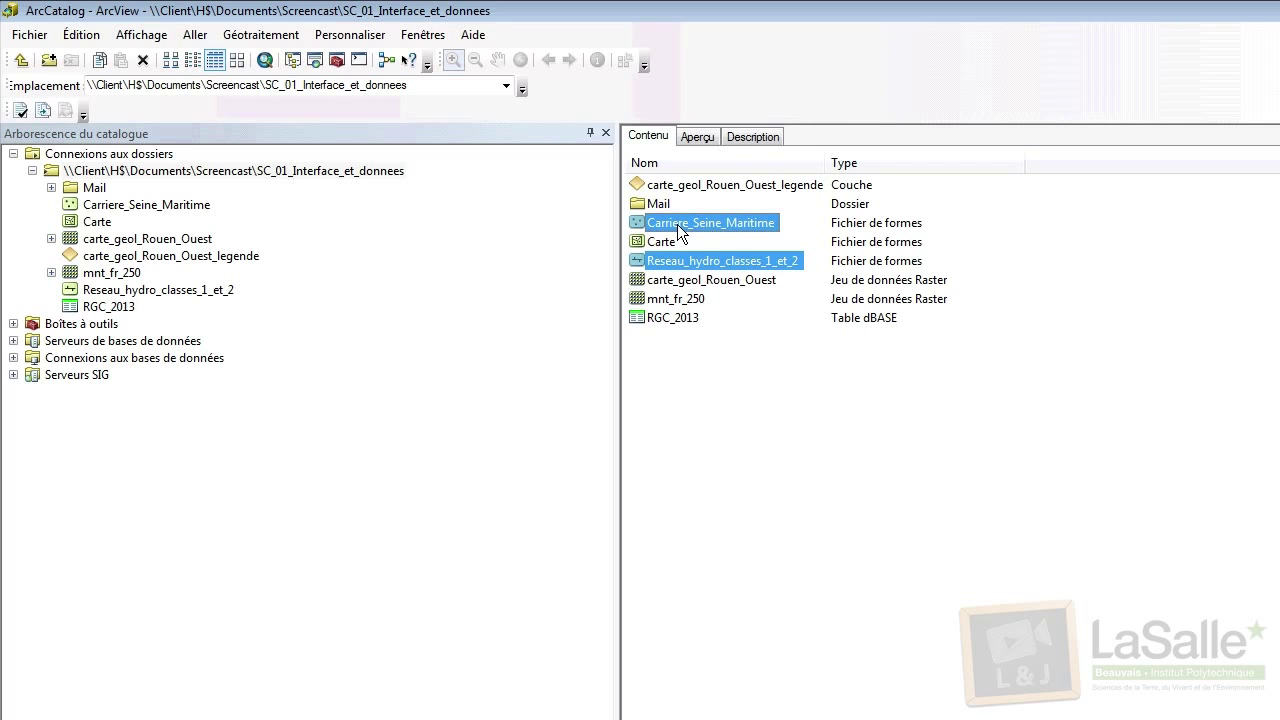
pyautogui.rightClick(677, 224)
pyautogui.click(690, 236)
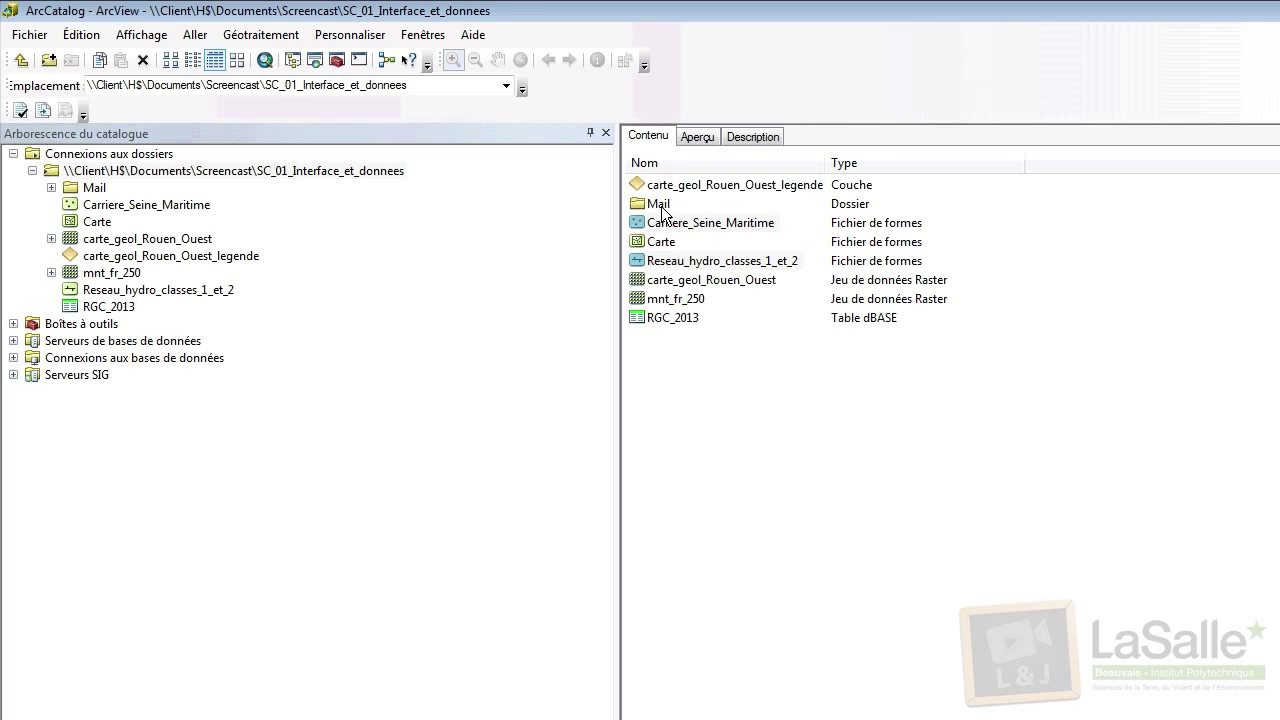
pyautogui.doubleClick(661, 204)
pyautogui.rightClick(663, 208)
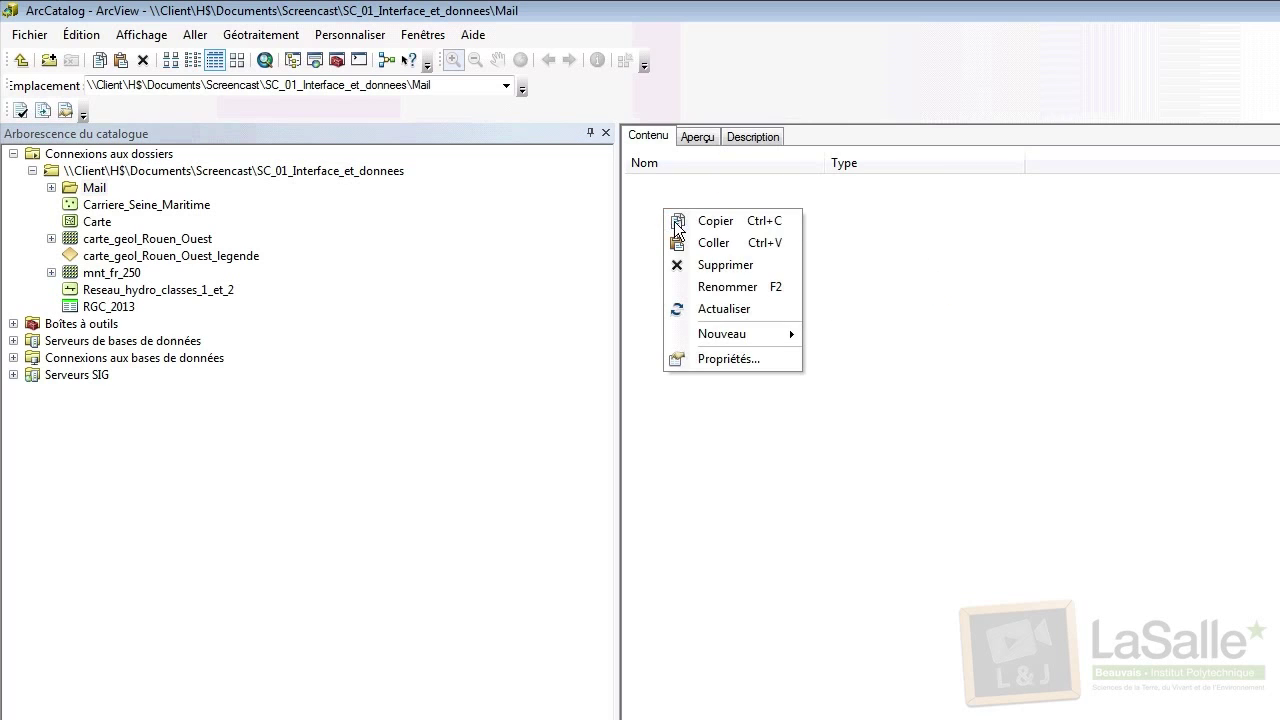
pyautogui.click(677, 240)
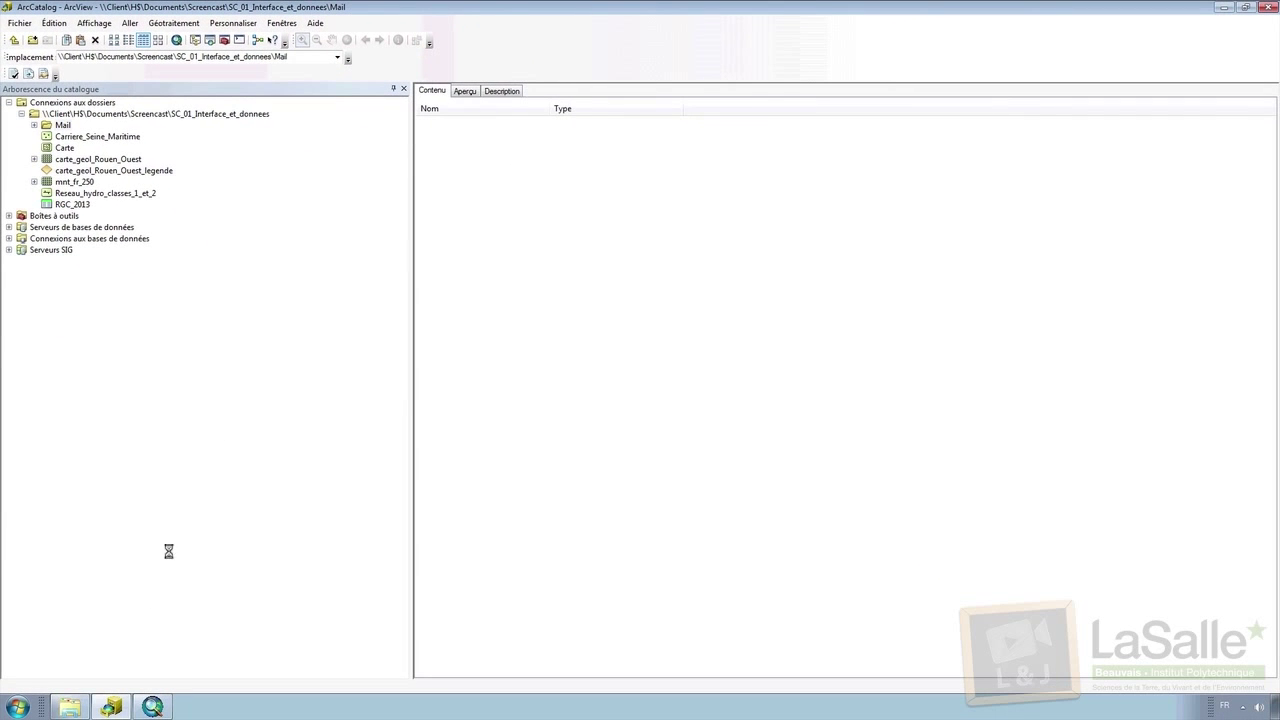
# Step: Switch to Windows Explorer, examine the component files of the shapefiles copied to the Mail folder, and return to ArcCatalog
pyautogui.moveTo(84, 707)
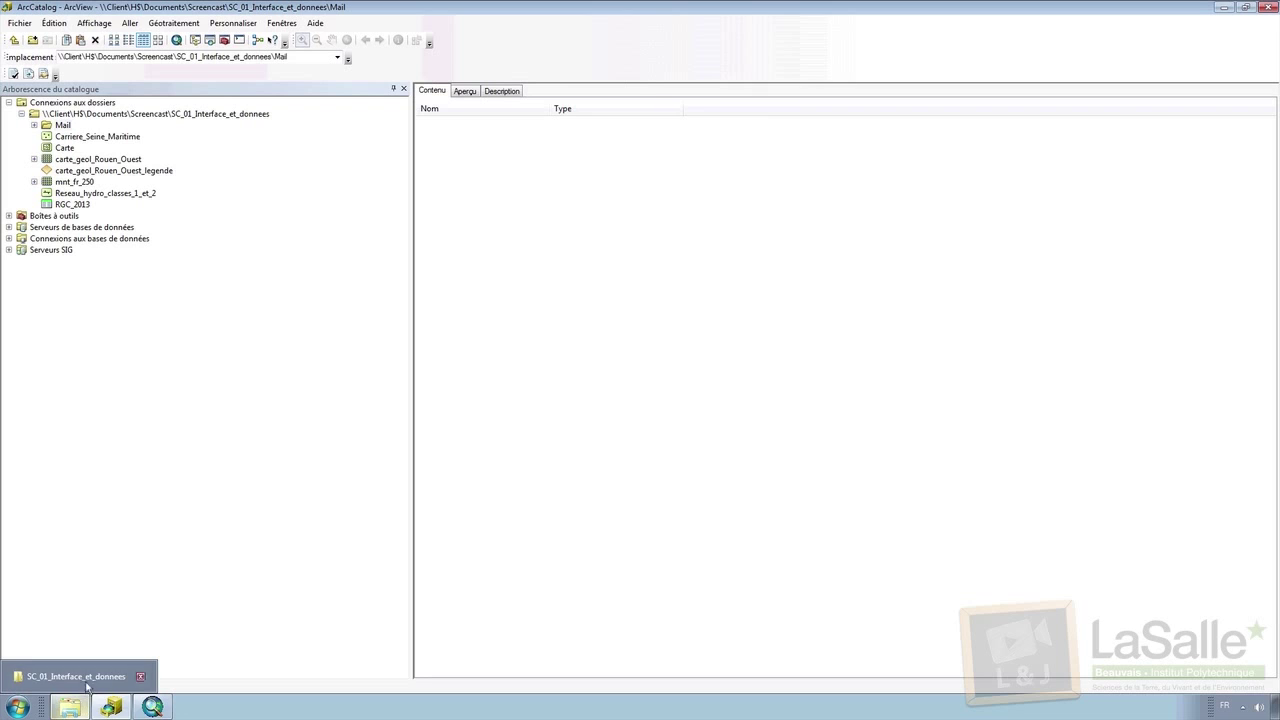
pyautogui.click(86, 680)
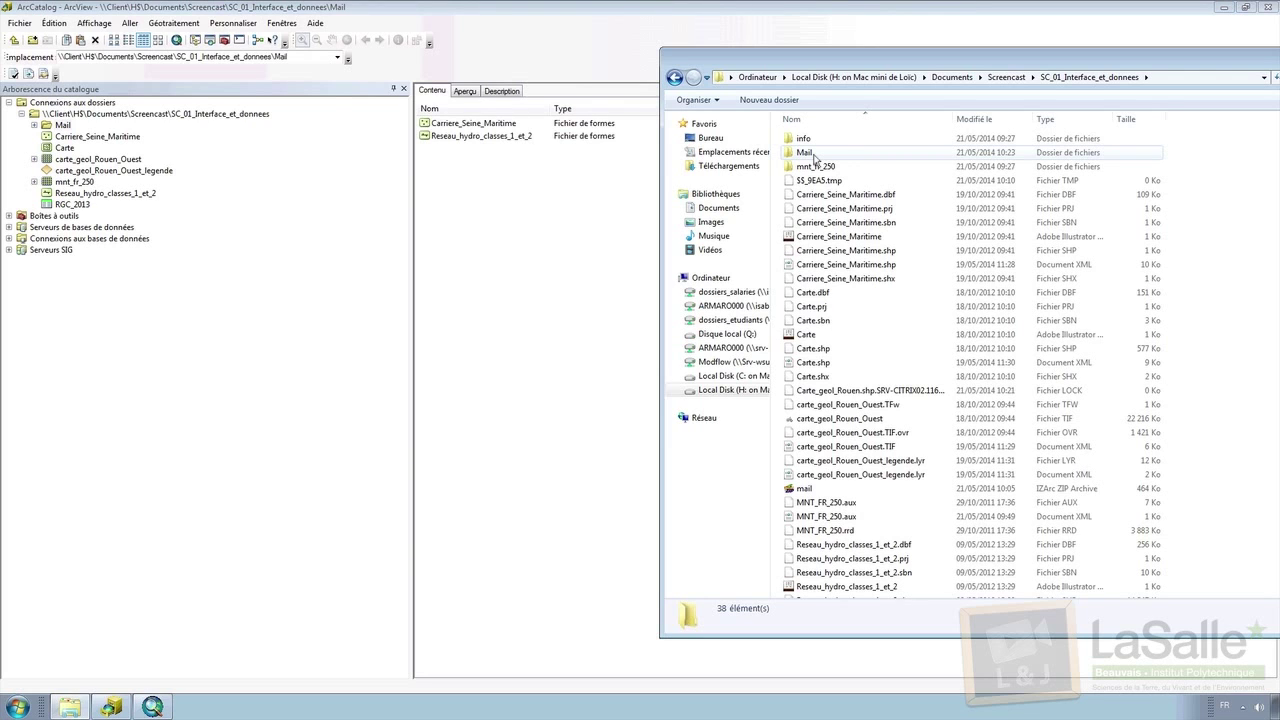
pyautogui.doubleClick(815, 156)
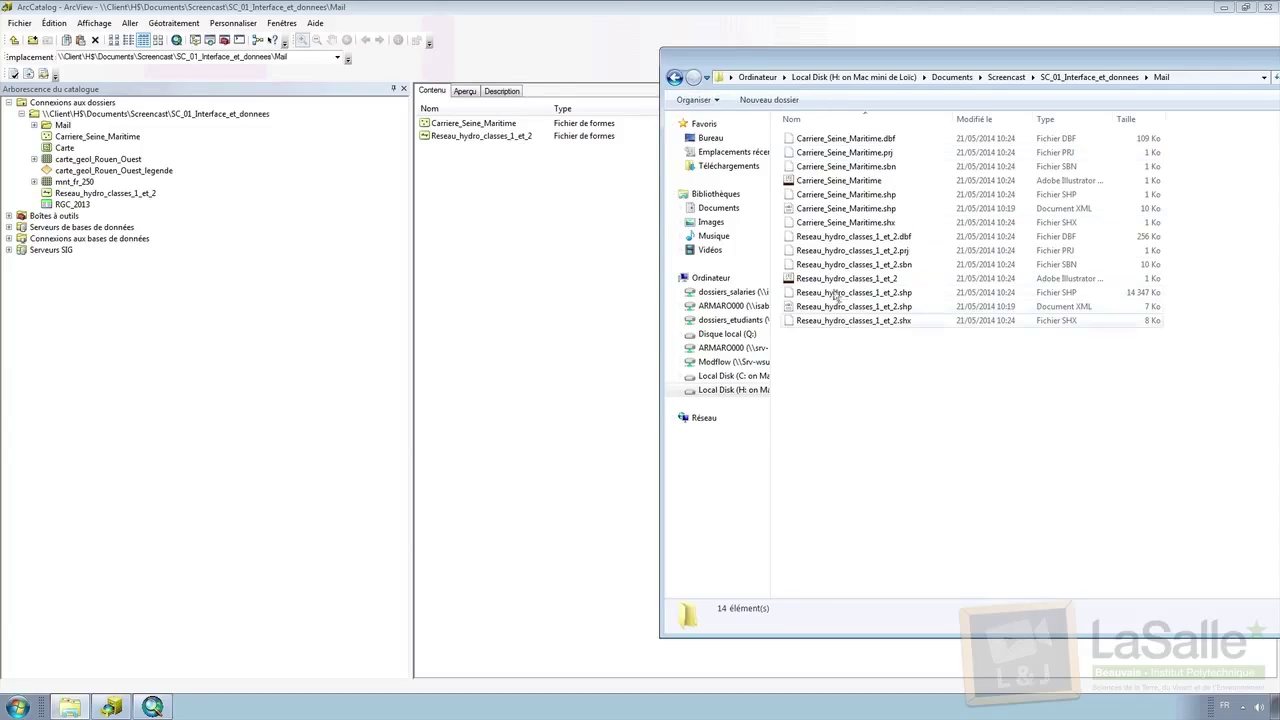
pyautogui.click(677, 80)
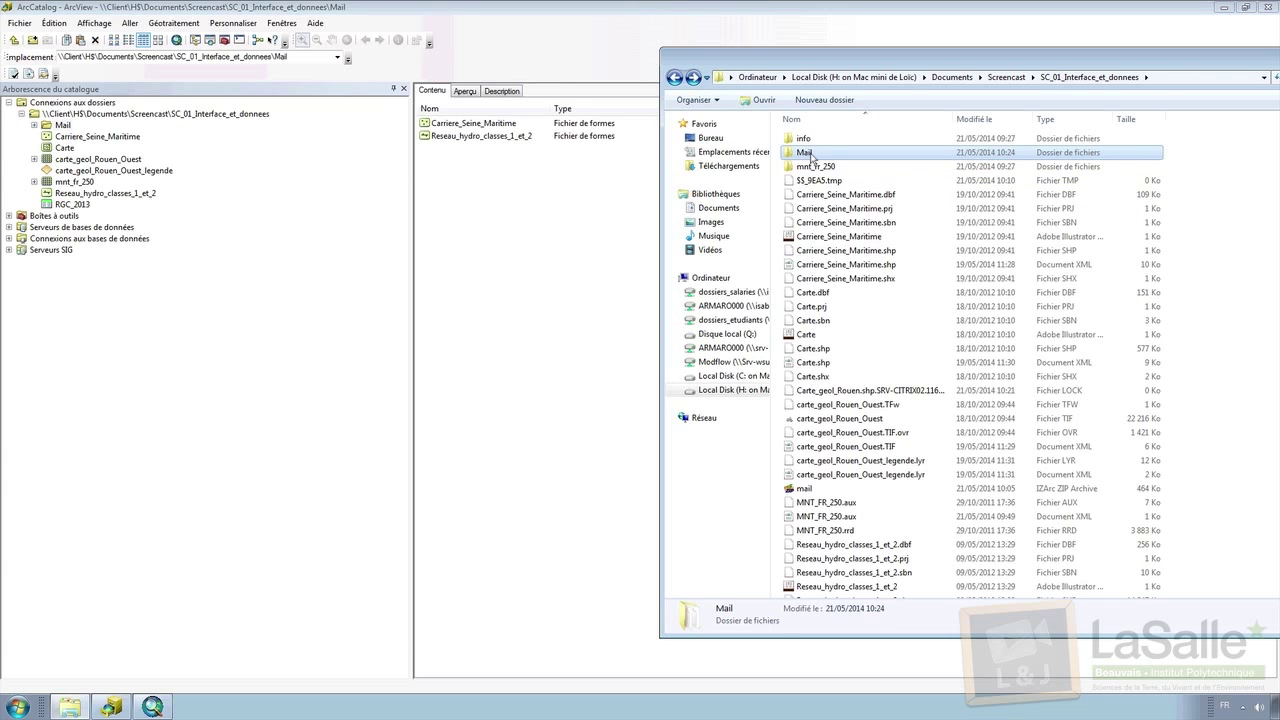
pyautogui.click(628, 7)
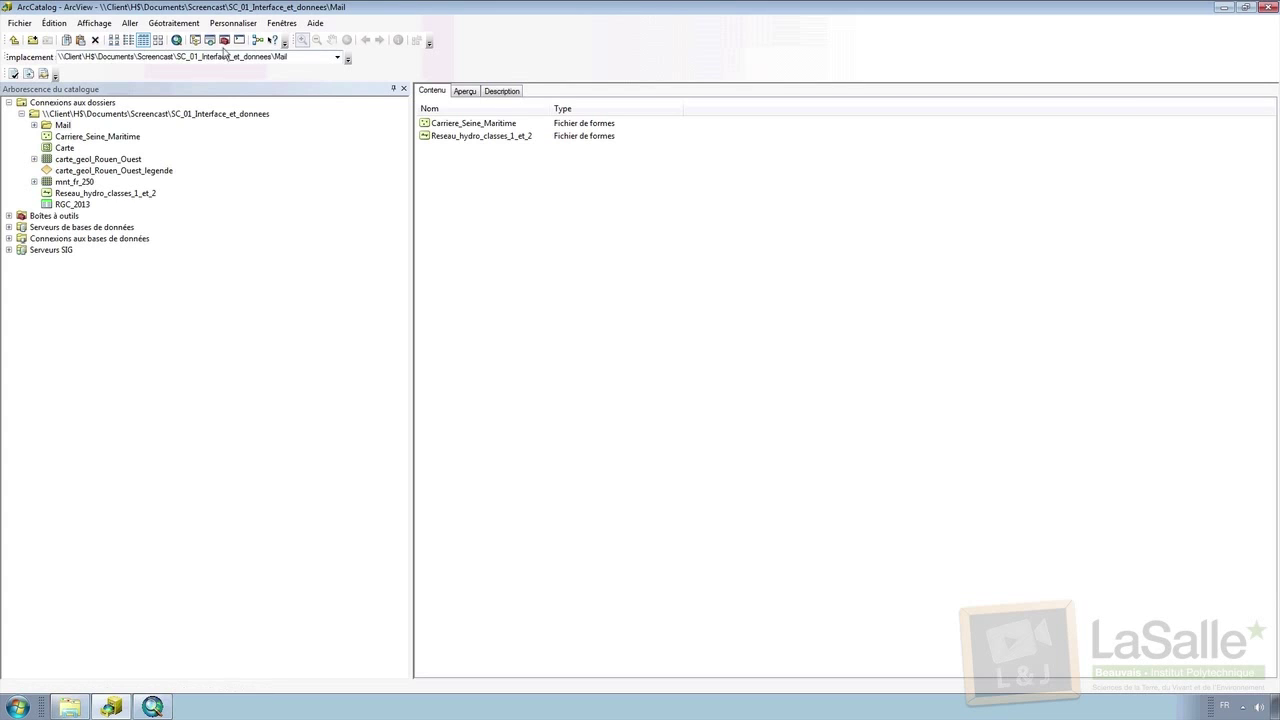
# Step: Open the ArcToolbox window and keep it docked beside the Mail folder's contents
pyautogui.click(224, 40)
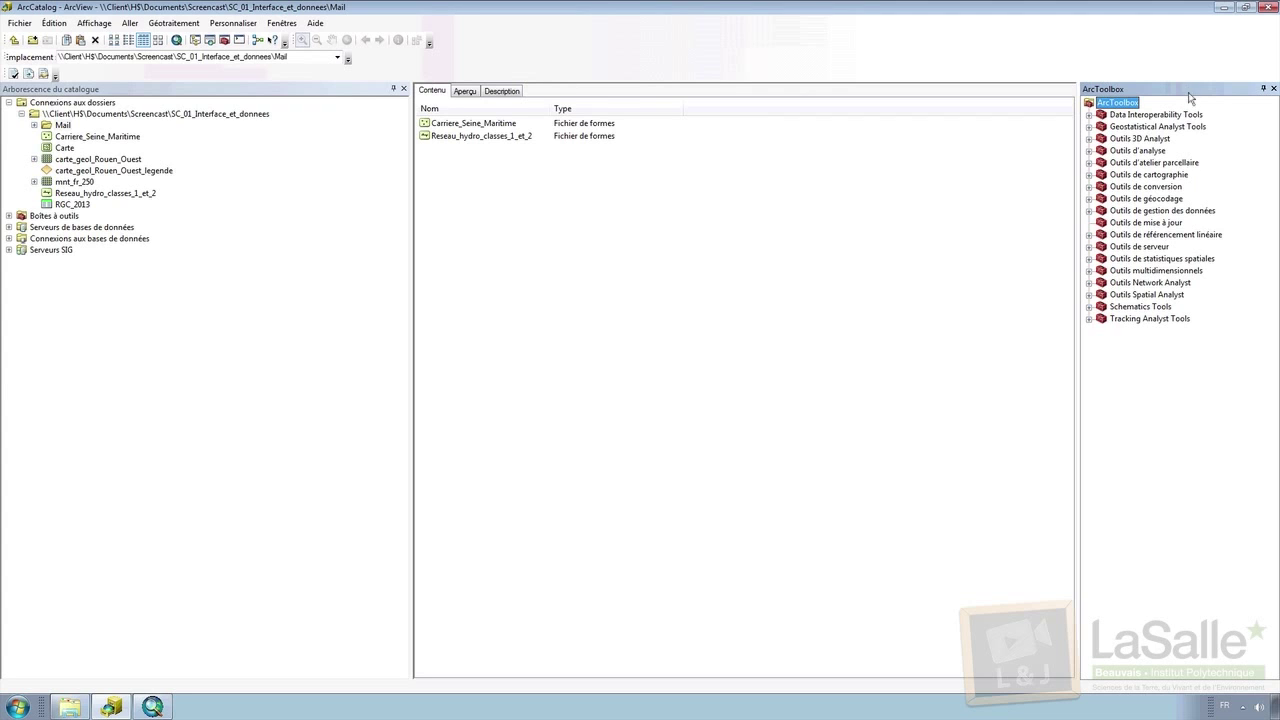
pyautogui.moveTo(1186, 89); pyautogui.dragTo(1257, 383)
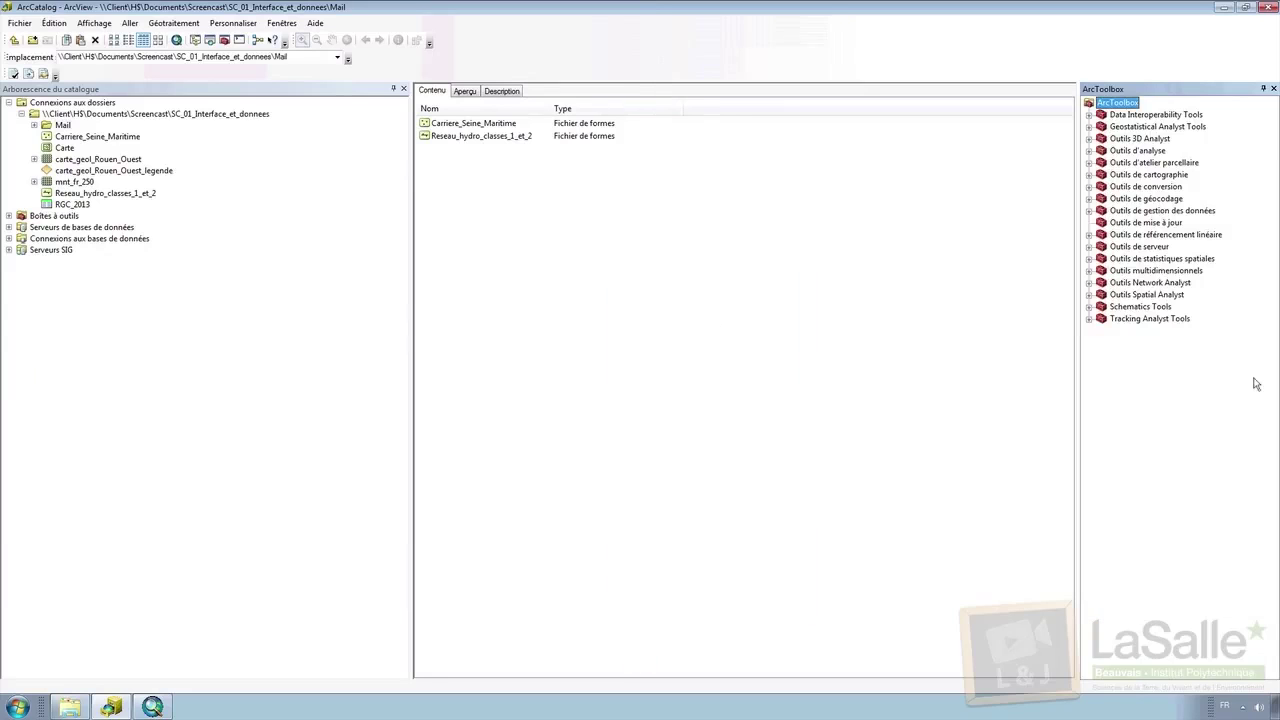